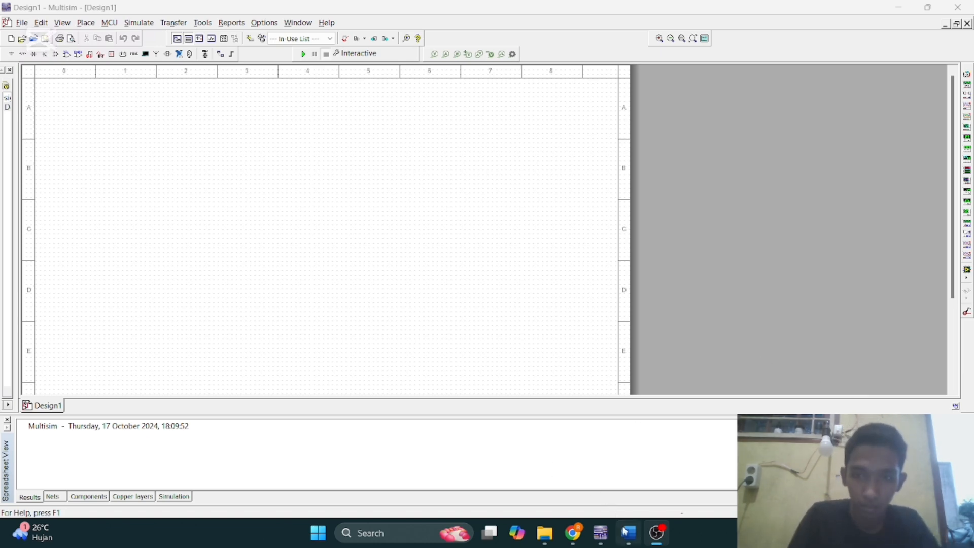
# - Bring the blank Design1 circuit window to the front
pyautogui.moveTo(603, 535)
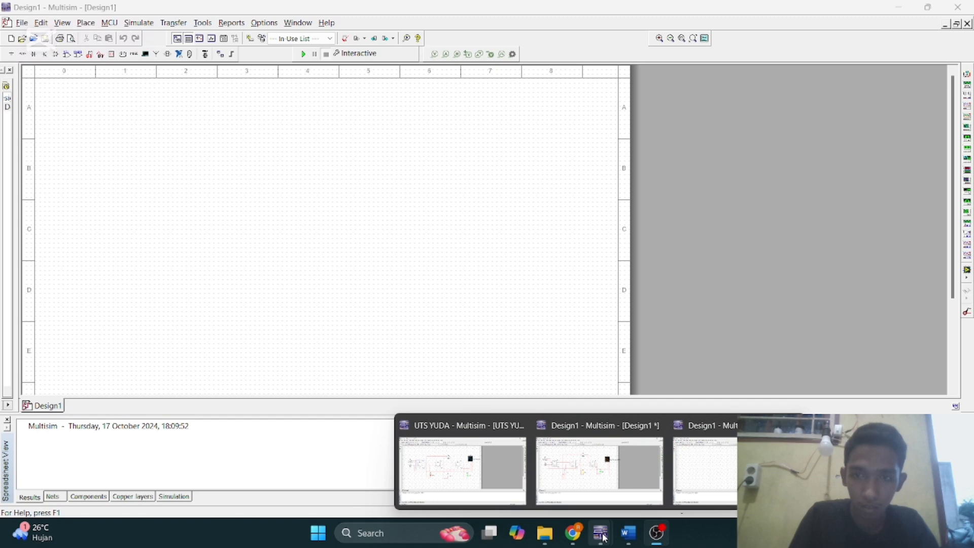
pyautogui.click(693, 501)
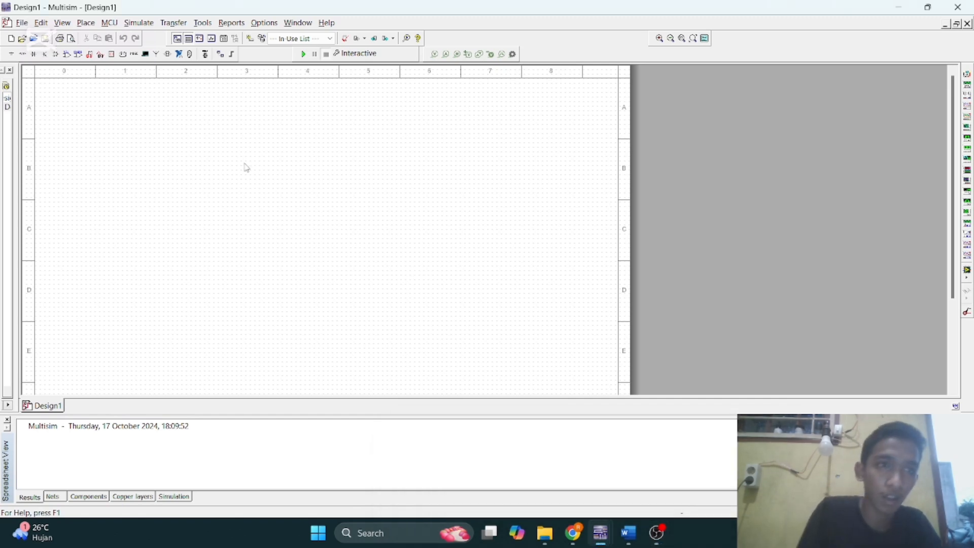
pyautogui.click(89, 55)
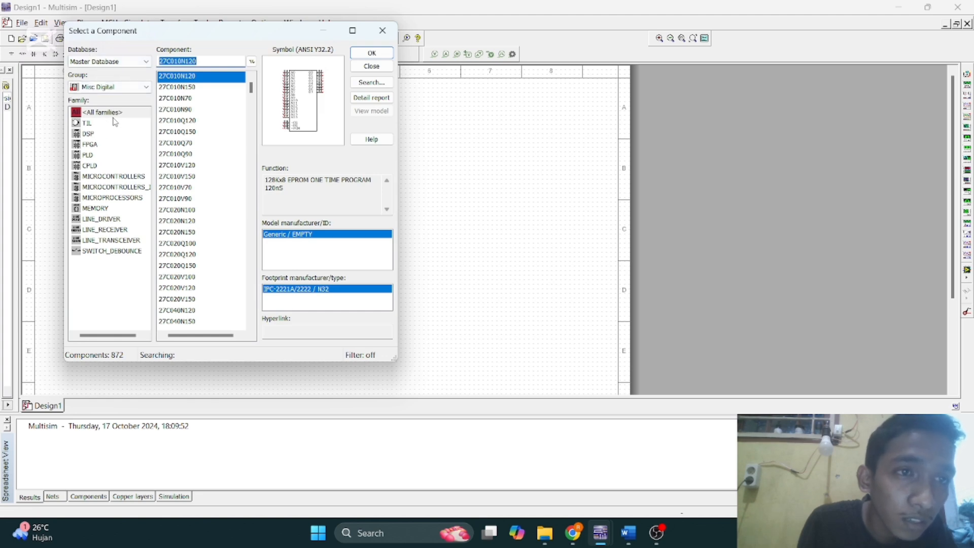
pyautogui.click(381, 30)
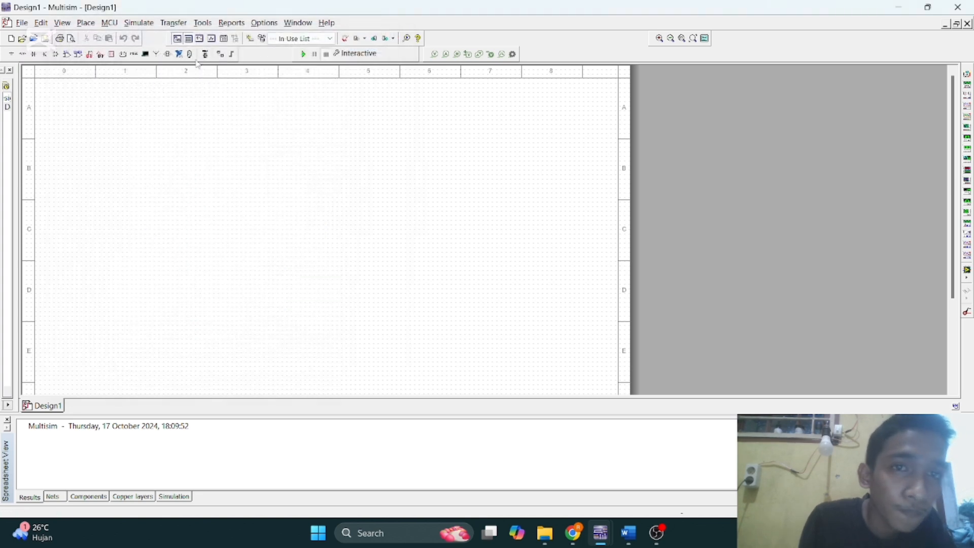
pyautogui.click(92, 54)
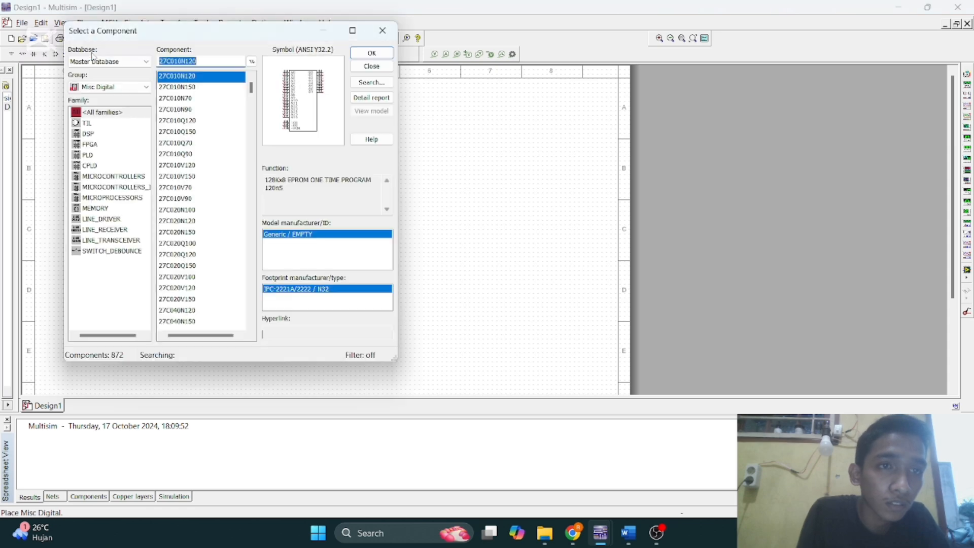
pyautogui.click(382, 31)
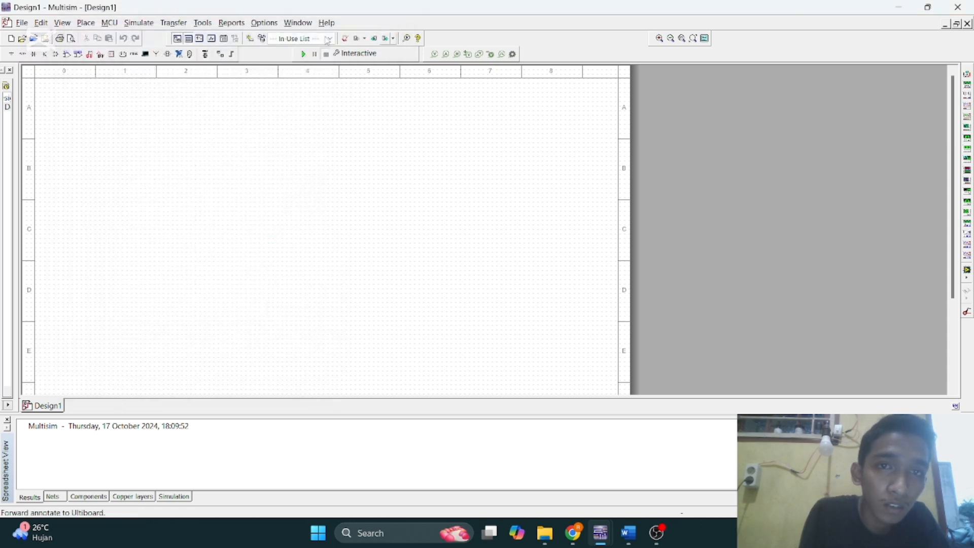
# - Find and select the T_FF toggle flip-flop in the TIL family of the Misc Digital component group
pyautogui.click(91, 56)
pyautogui.click(96, 125)
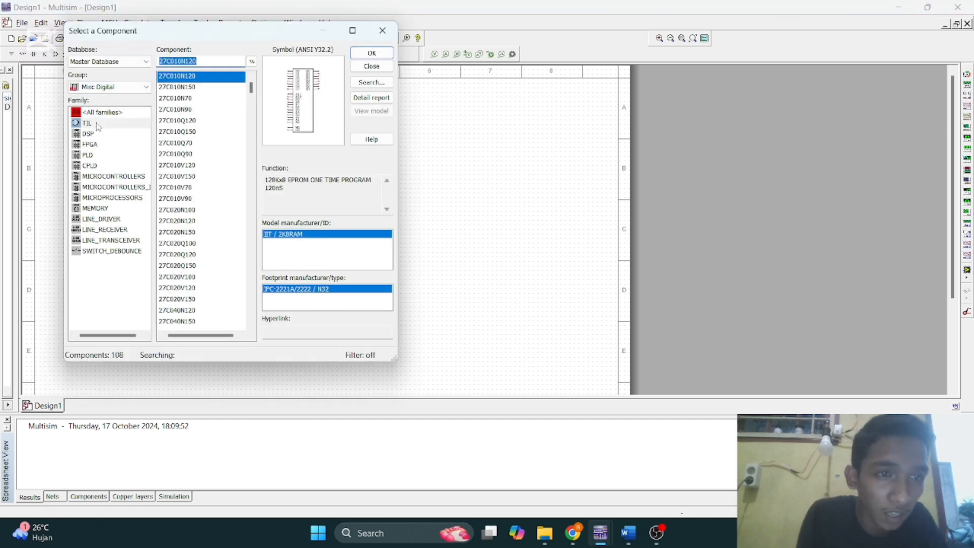
pyautogui.click(181, 154)
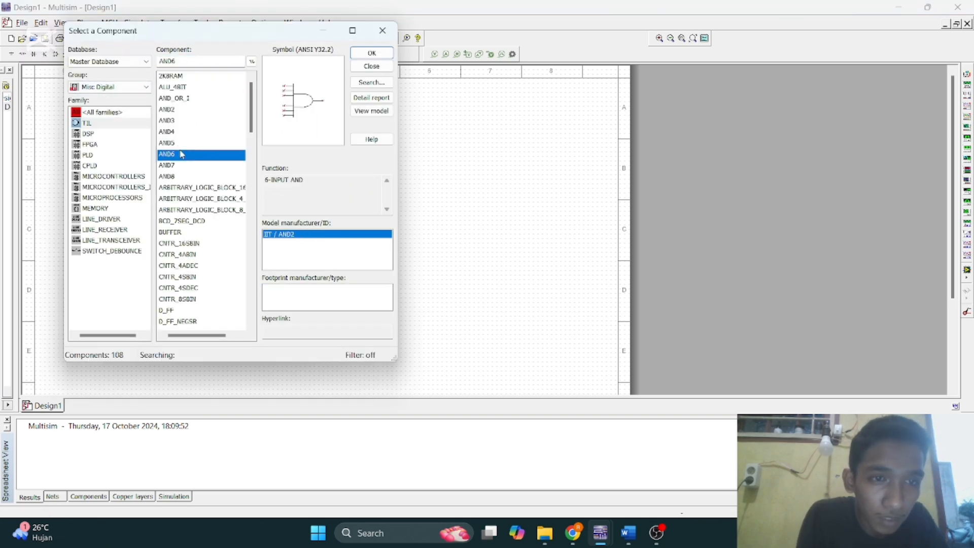
pyautogui.press('Down')
pyautogui.press('Down')
pyautogui.press('Down')
pyautogui.press('Down')
pyautogui.press('Down')
pyautogui.press('Down')
pyautogui.press('Down')
pyautogui.press('Down')
pyautogui.press('Down')
pyautogui.press('Down')
pyautogui.press('Down')
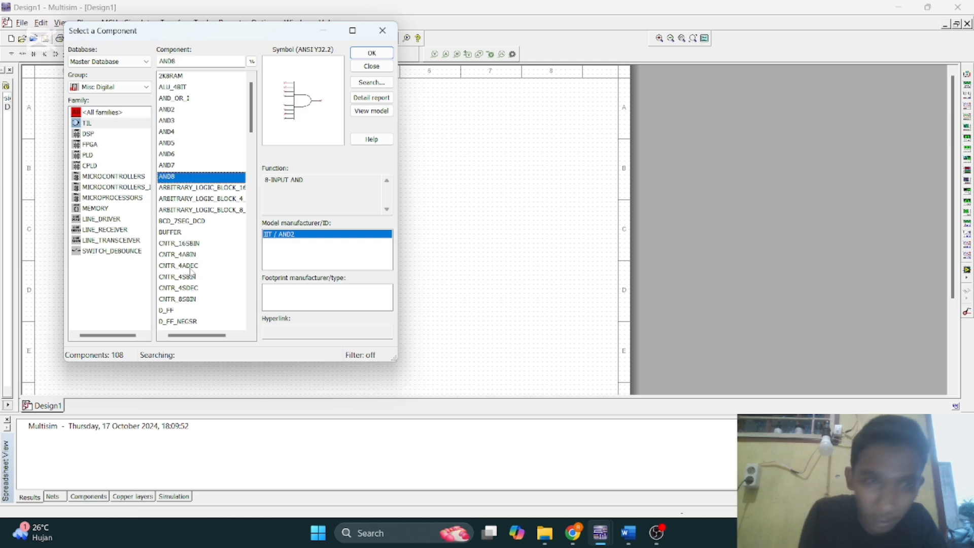
pyautogui.press('Down')
pyautogui.press('Down')
pyautogui.press('Down')
pyautogui.press('Down')
pyautogui.press('Down')
pyautogui.press('Down')
pyautogui.press('Down')
pyautogui.press('Down')
pyautogui.press('Down')
pyautogui.press('Down')
pyautogui.press('Down')
pyautogui.press('Down')
pyautogui.press('Down')
pyautogui.press('Down')
pyautogui.press('Down')
pyautogui.press('Down')
pyautogui.press('Down')
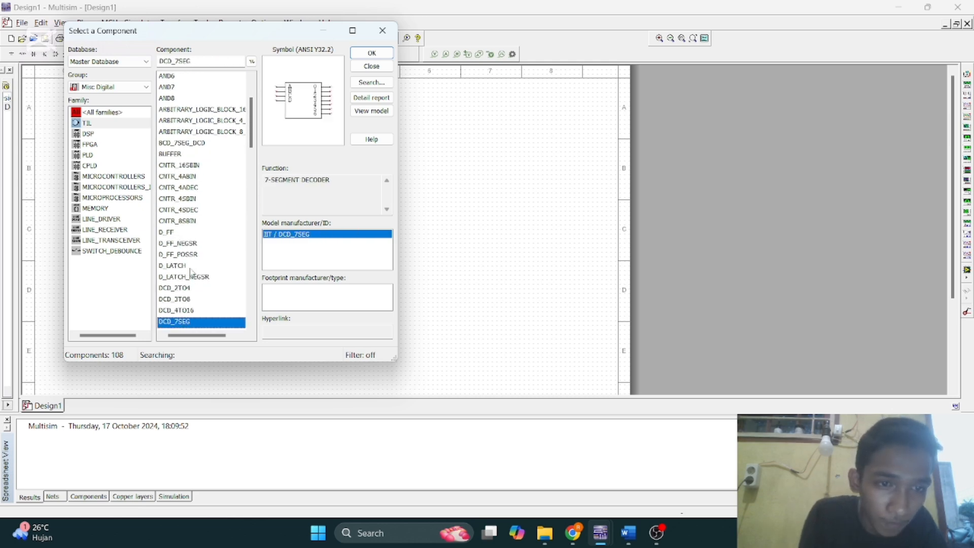
pyautogui.press('Down')
pyautogui.press('Down')
pyautogui.press('Down')
pyautogui.press('Down')
pyautogui.press('Down')
pyautogui.press('Down')
pyautogui.press('Down')
pyautogui.press('Down')
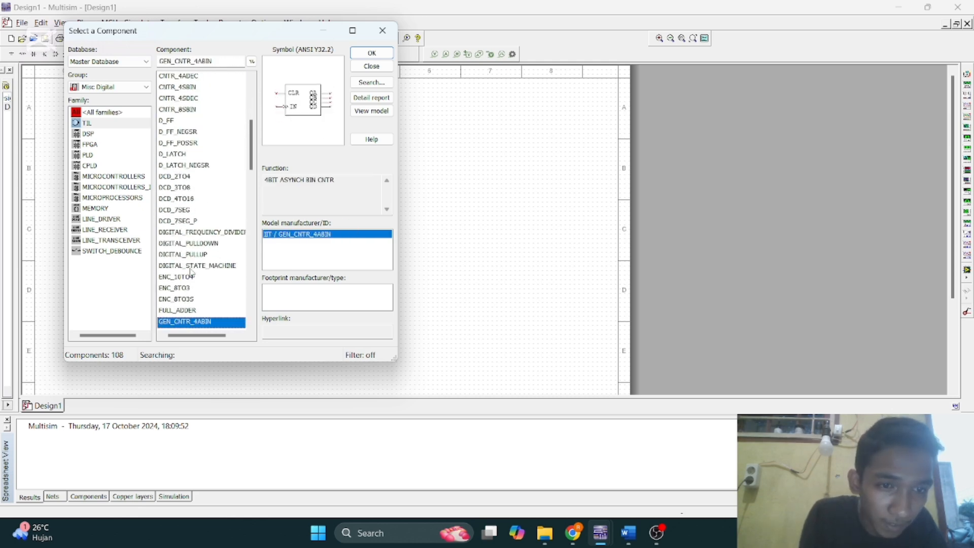
pyautogui.press('Down')
pyautogui.press('Down')
pyautogui.press('Down')
pyautogui.press('Down')
pyautogui.press('Down')
pyautogui.press('Down')
pyautogui.press('Down')
pyautogui.press('Down')
pyautogui.press('Down')
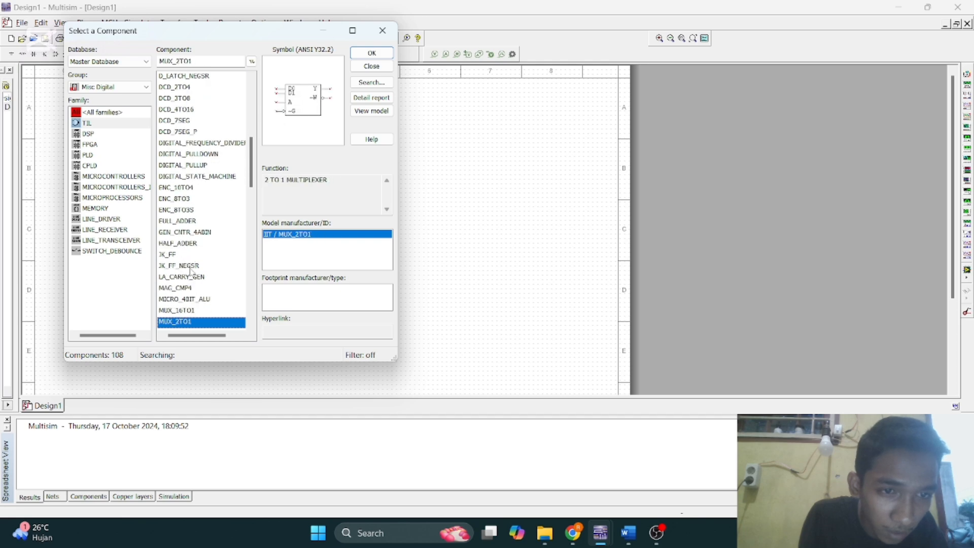
pyautogui.press('Down')
pyautogui.press('Down')
pyautogui.press('Down')
pyautogui.press('Down')
pyautogui.press('Down')
pyautogui.press('Down')
pyautogui.press('Down')
pyautogui.press('Down')
pyautogui.press('Down')
pyautogui.press('Down')
pyautogui.press('Down')
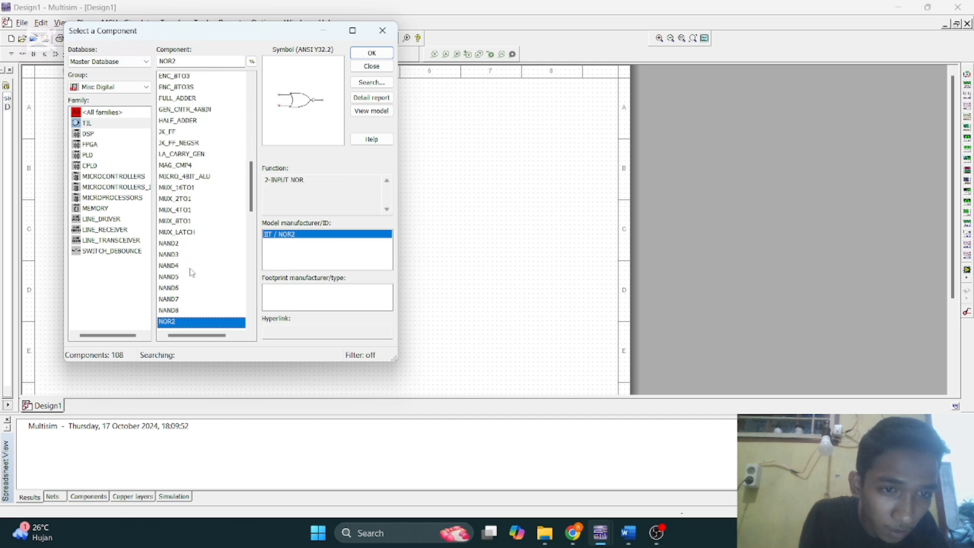
pyautogui.press('Down')
pyautogui.press('Down')
pyautogui.press('Down')
pyautogui.press('Down')
pyautogui.press('Down')
pyautogui.press('Down')
pyautogui.press('Down')
pyautogui.press('Down')
pyautogui.press('Down')
pyautogui.press('Down')
pyautogui.press('Down')
pyautogui.press('Down')
pyautogui.press('Down')
pyautogui.press('Down')
pyautogui.press('Down')
pyautogui.press('Down')
pyautogui.press('Down')
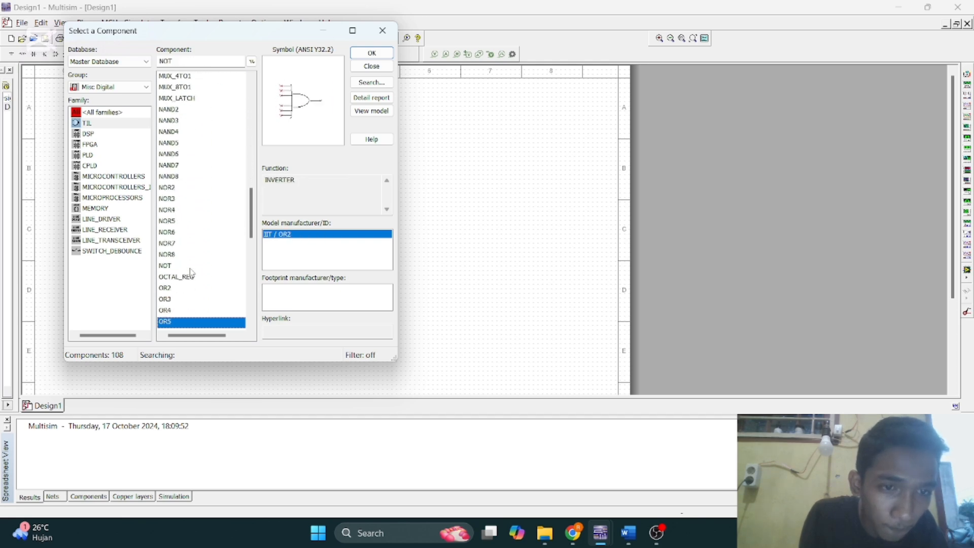
pyautogui.press('Down')
pyautogui.press('Down')
pyautogui.press('Down')
pyautogui.press('Down')
pyautogui.press('Down')
pyautogui.press('Down')
pyautogui.press('Down')
pyautogui.press('Down')
pyautogui.press('Down')
pyautogui.press('Down')
pyautogui.press('Down')
pyautogui.press('Down')
pyautogui.press('Down')
pyautogui.press('Down')
pyautogui.press('Down')
pyautogui.press('Down')
pyautogui.press('Down')
pyautogui.press('Down')
pyautogui.press('Down')
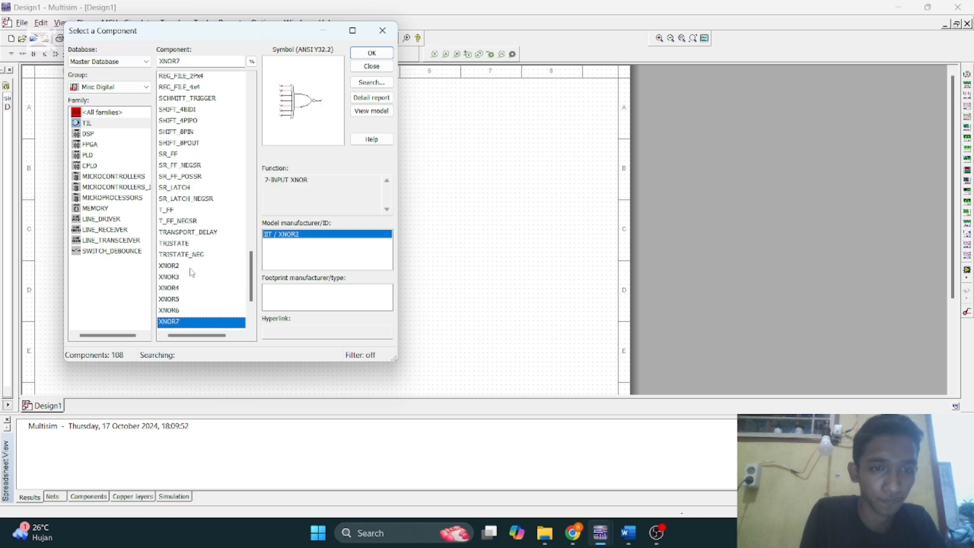
pyautogui.click(170, 203)
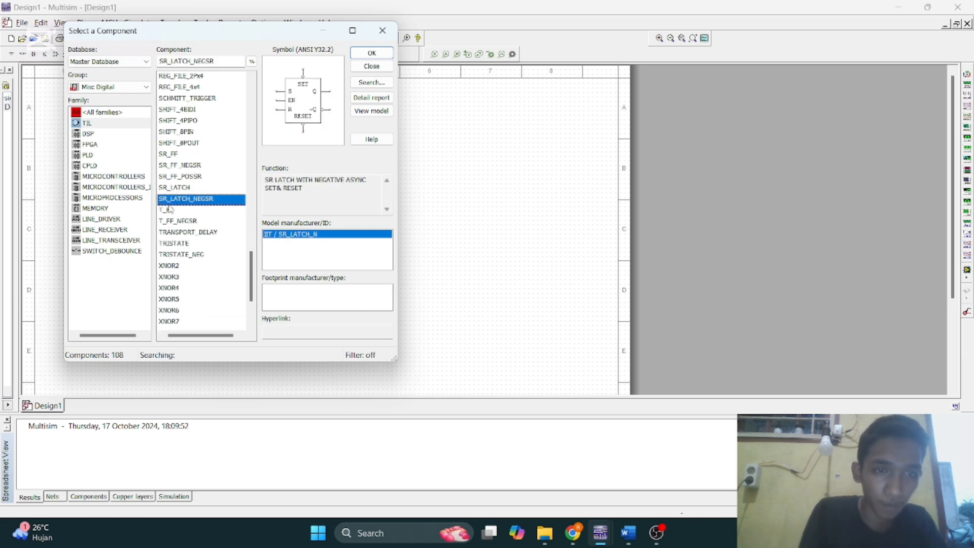
pyautogui.click(170, 209)
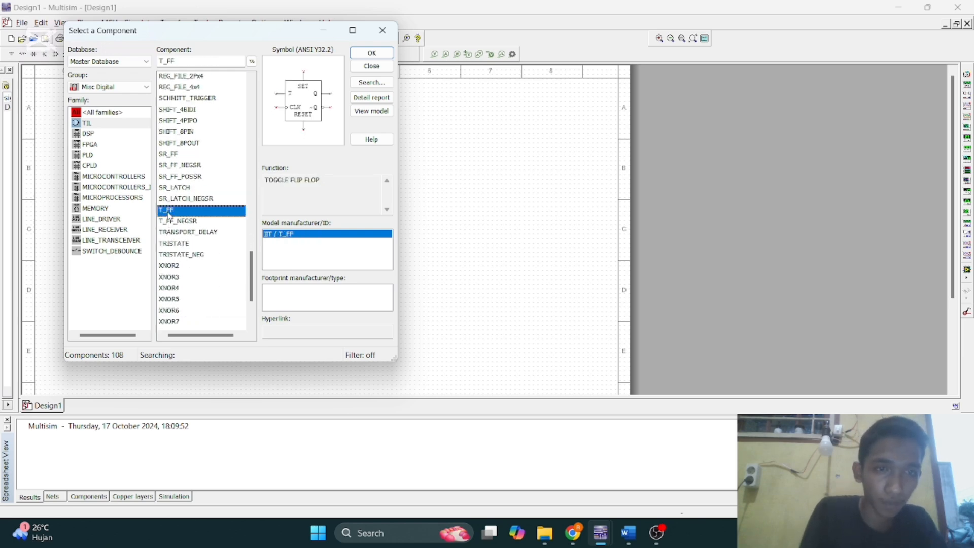
# - Place three T_FF flip-flops side by side in one horizontal row on the schematic, leaving space for wiring between them
pyautogui.click(371, 54)
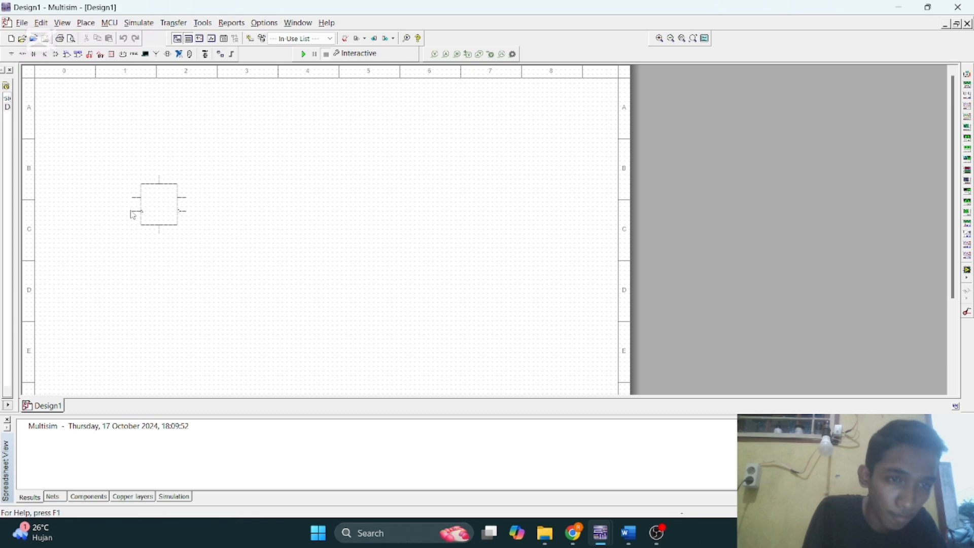
pyautogui.click(131, 210)
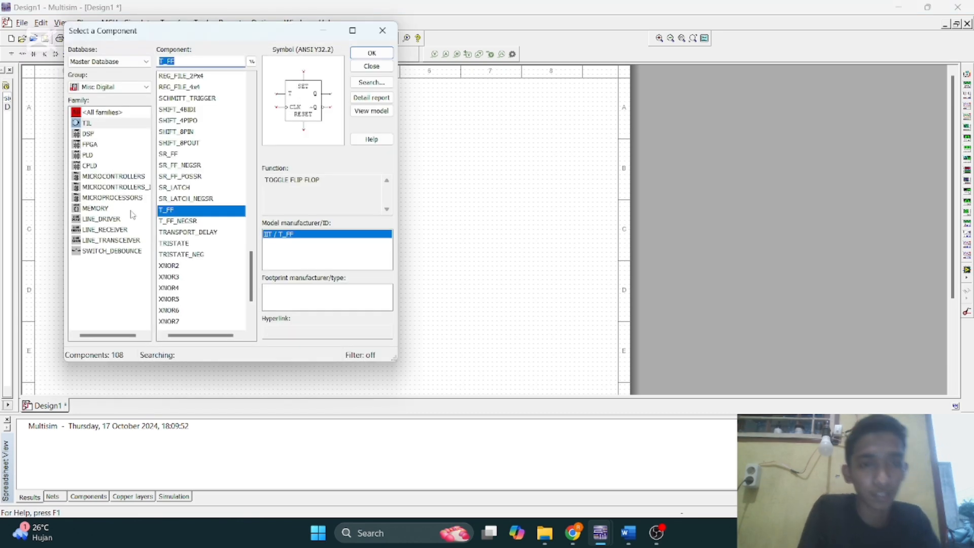
pyautogui.press('Return')
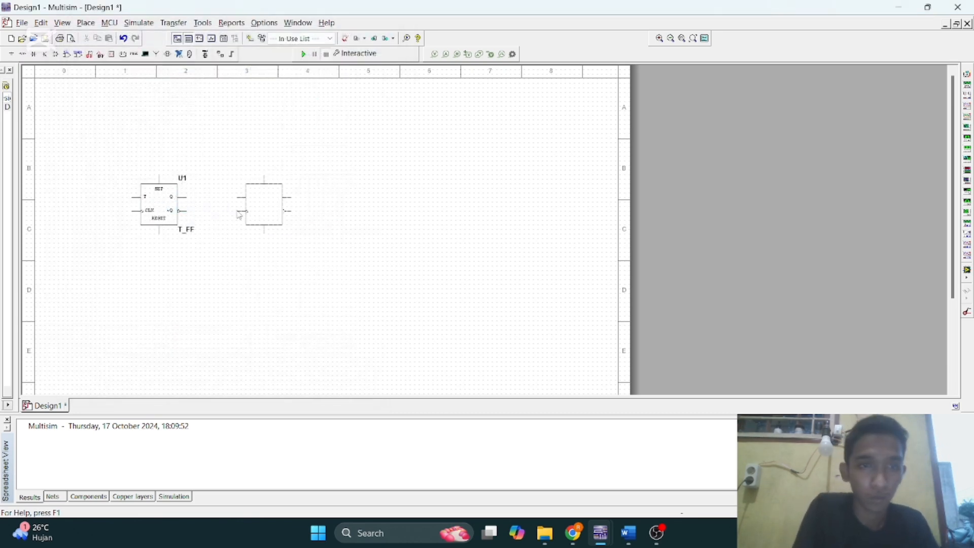
pyautogui.click(252, 215)
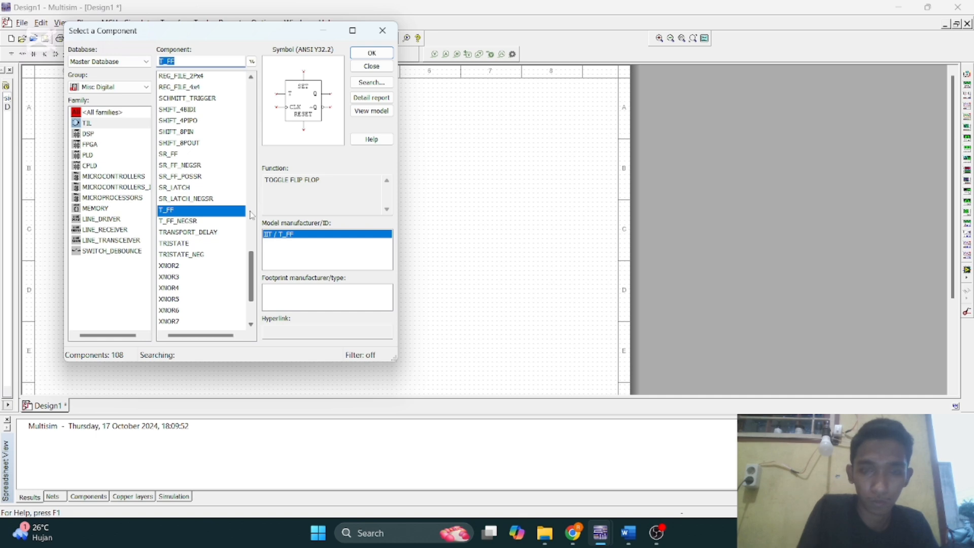
pyautogui.press('Return')
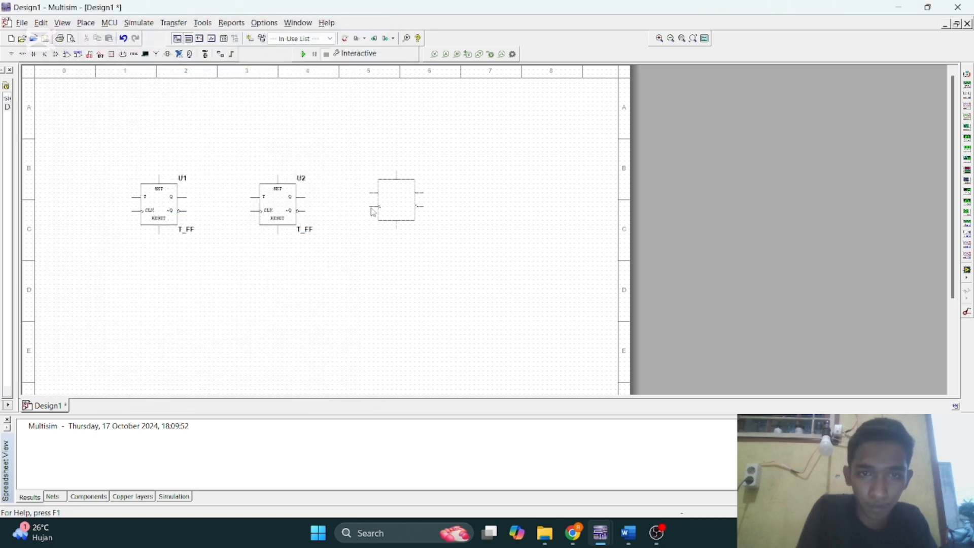
pyautogui.click(386, 215)
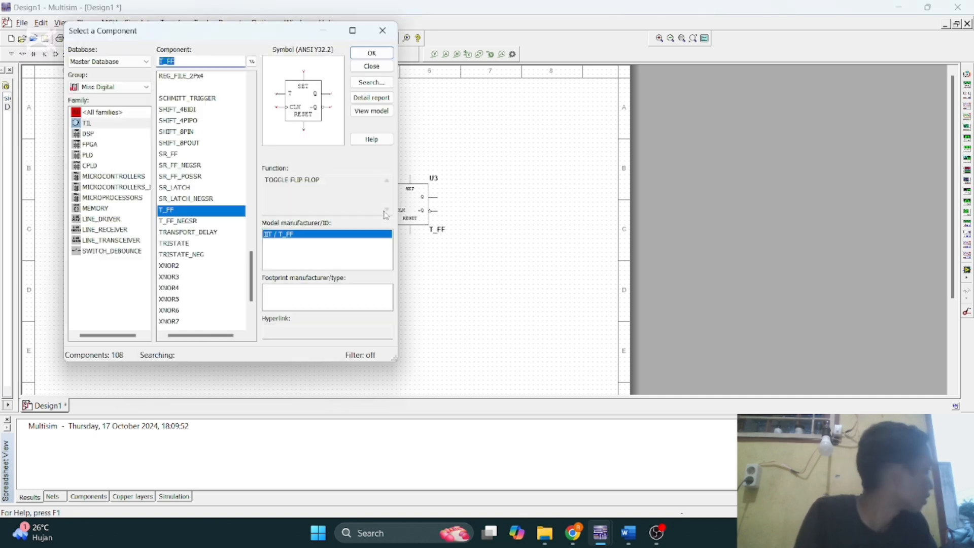
pyautogui.click(382, 31)
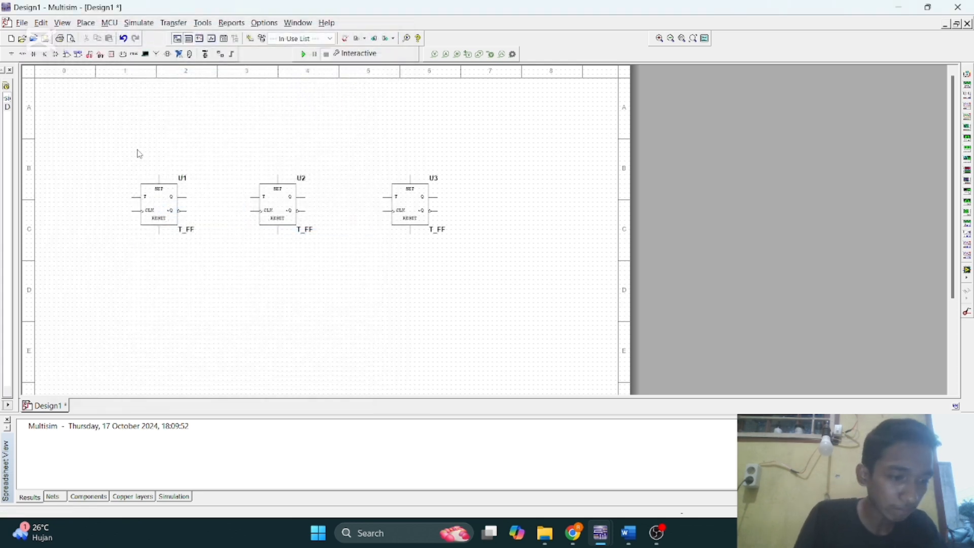
# - Place a DIGITAL_CLOCK from the digital sources to the left of the first flip-flop, level with its CLK input
pyautogui.click(11, 54)
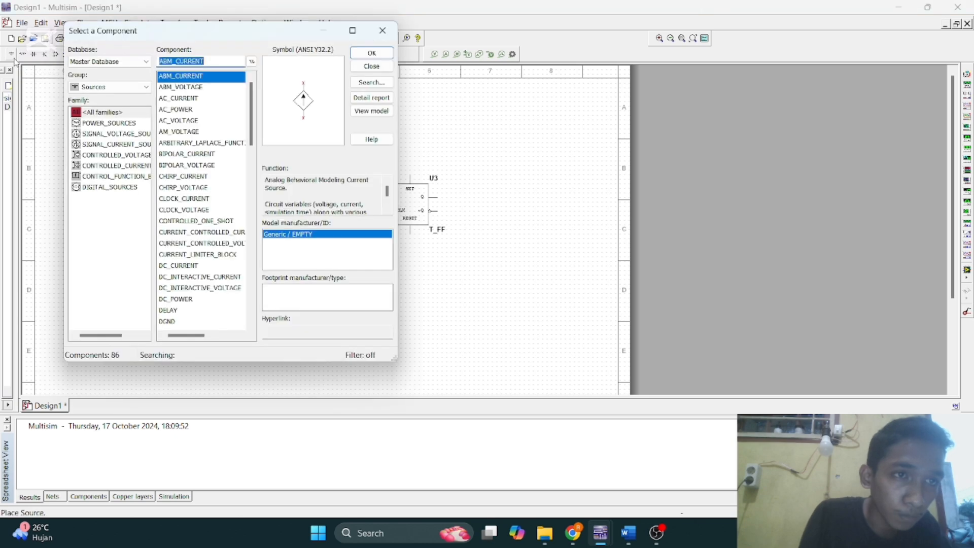
pyautogui.click(101, 188)
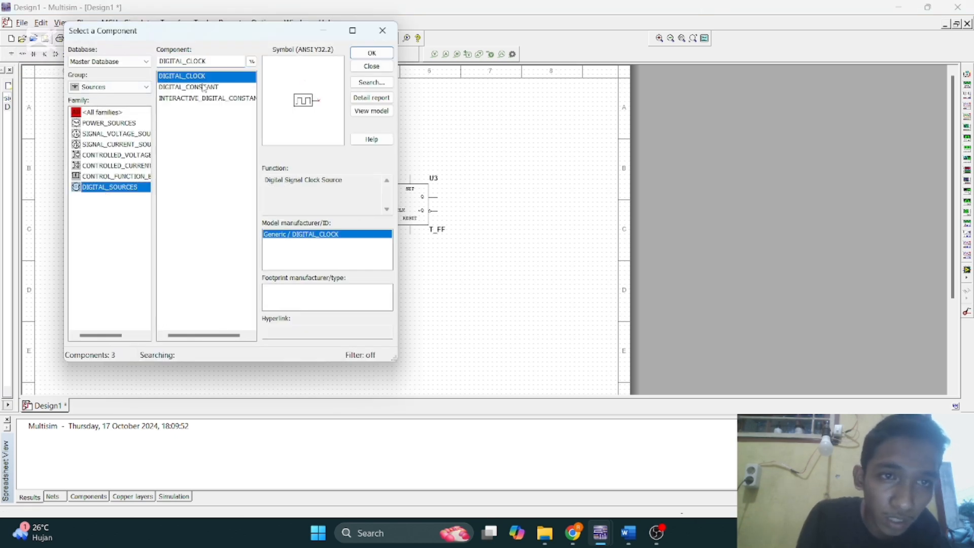
pyautogui.click(372, 53)
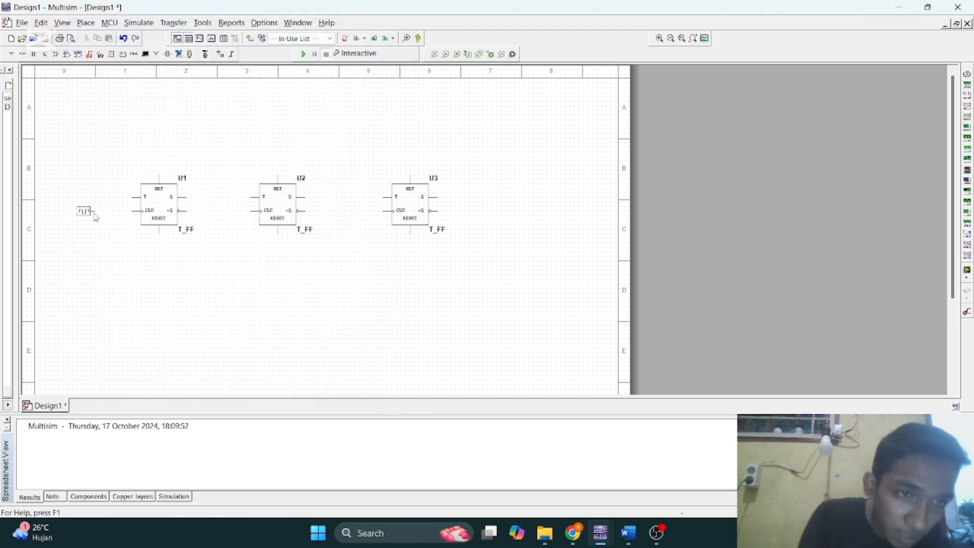
pyautogui.click(94, 213)
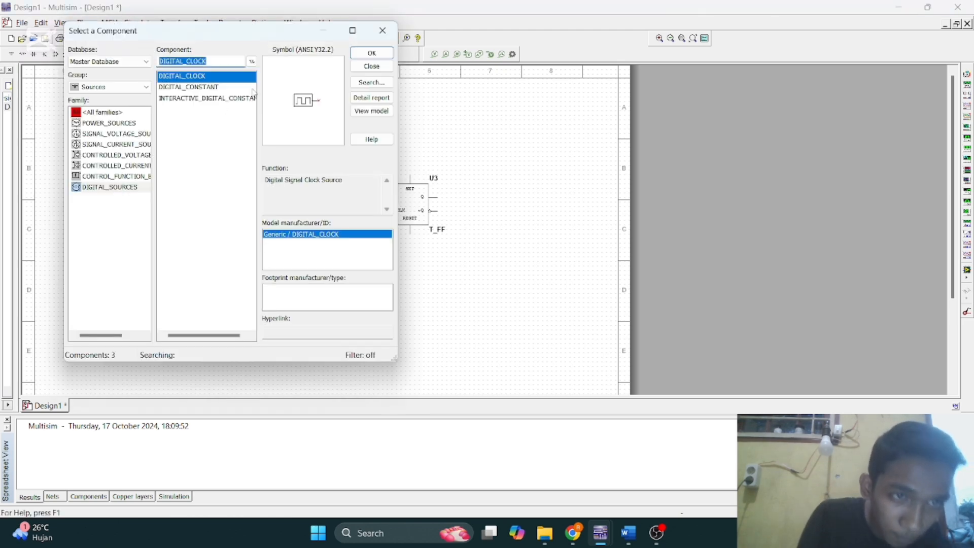
# - Place an INTERACTIVE_DIGITAL_CONSTANT directly above the digital clock and finish placing components
pyautogui.click(215, 99)
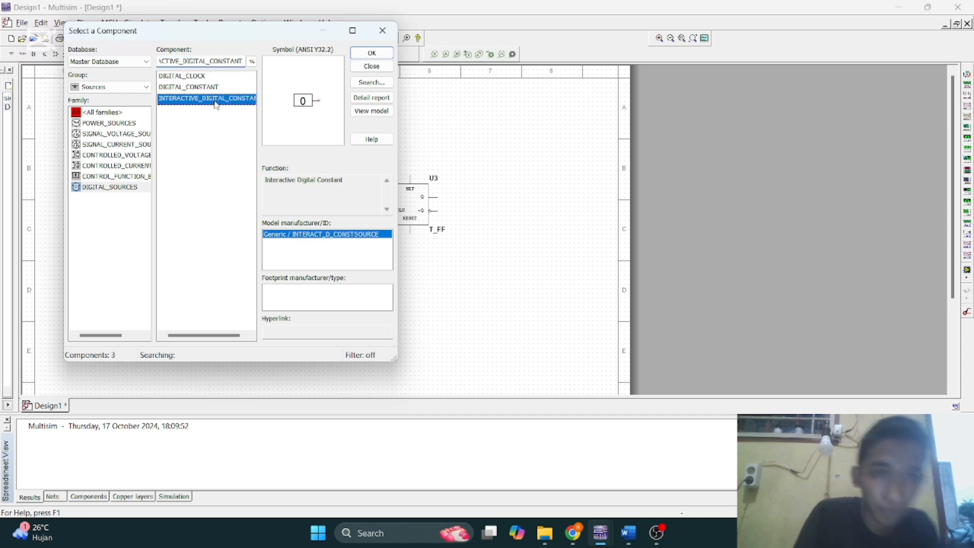
pyautogui.click(372, 53)
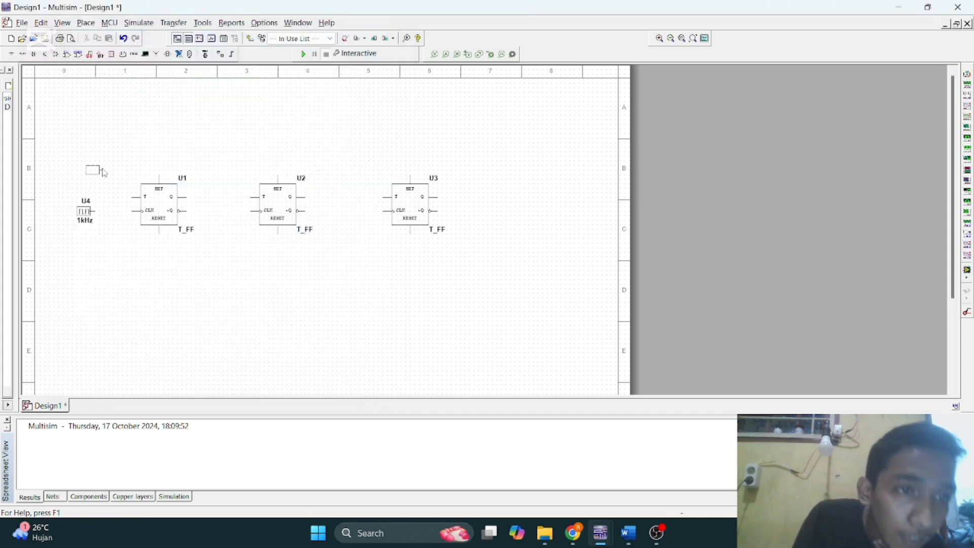
pyautogui.click(98, 171)
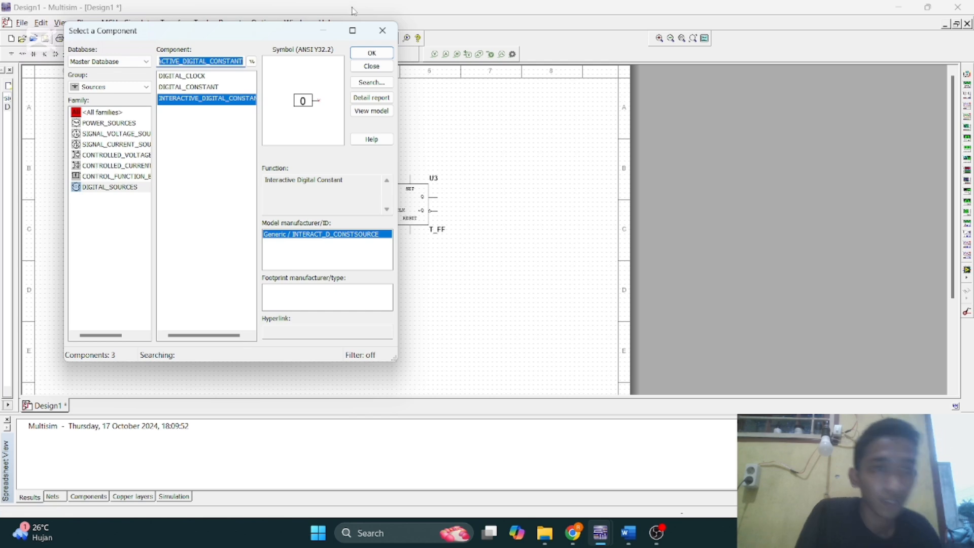
pyautogui.click(381, 32)
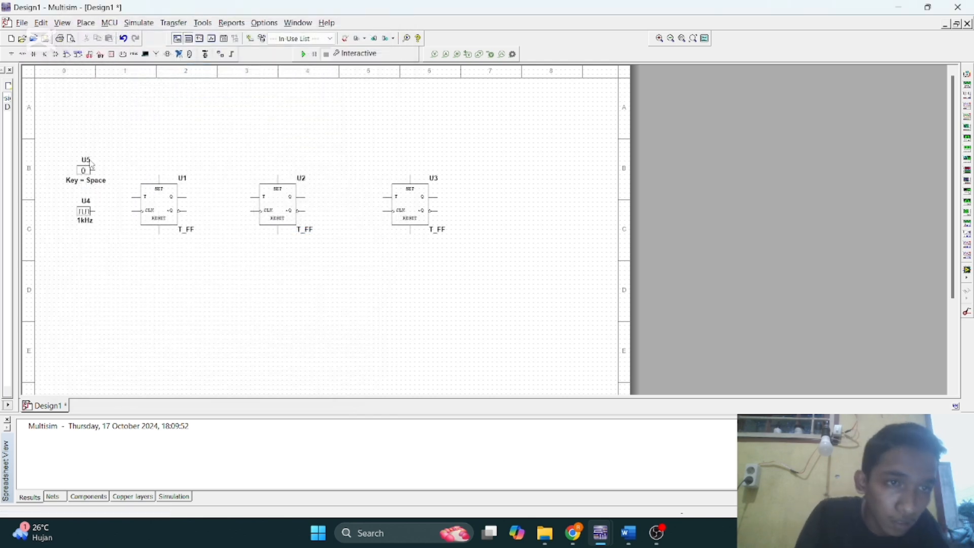
# - Switch the interactive digital constant to 1 and set the digital clock's frequency to 5 Hz
pyautogui.click(90, 168)
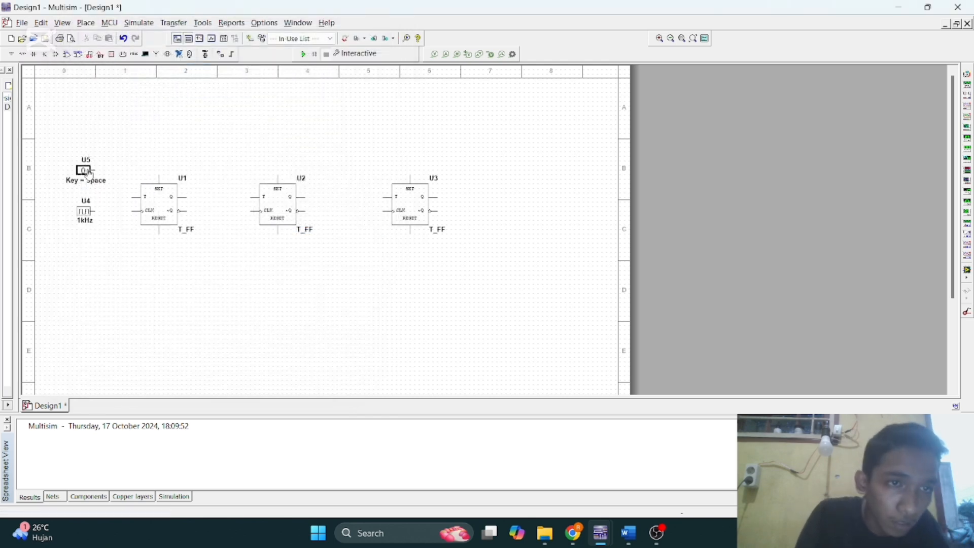
pyautogui.doubleClick(91, 223)
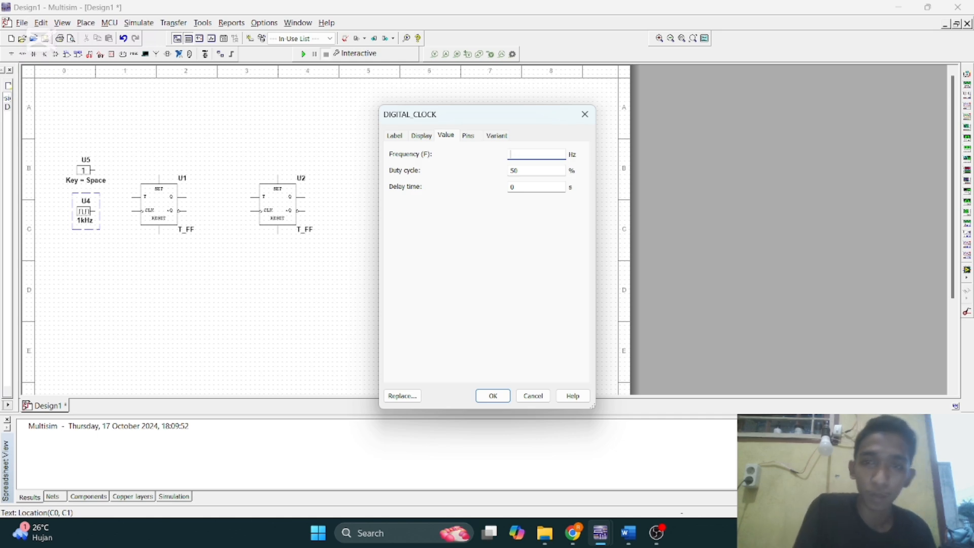
pyautogui.press('Return')
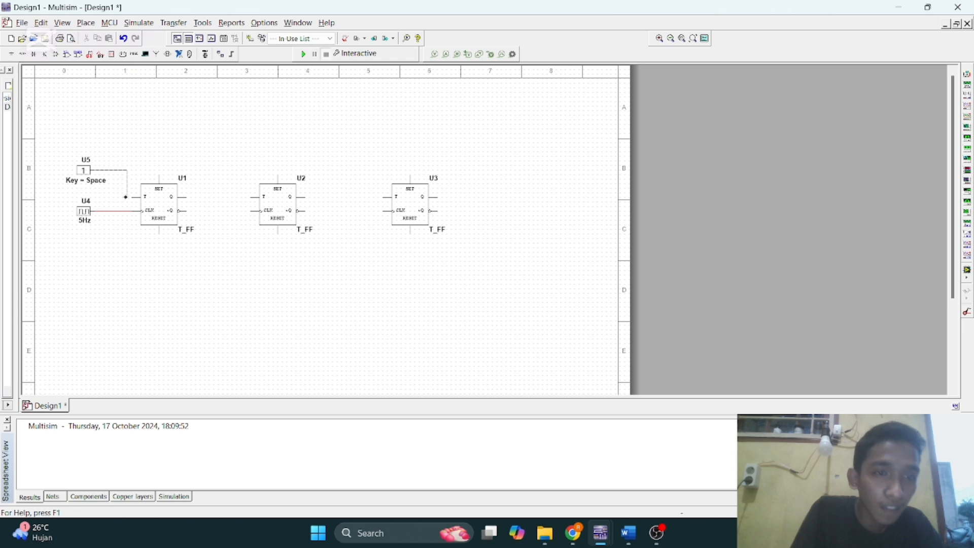
# - Wire the interactive digital constant to the first flip-flop's T input, and that flip-flop's Q output to the second flip-flop's T input
pyautogui.click(127, 197)
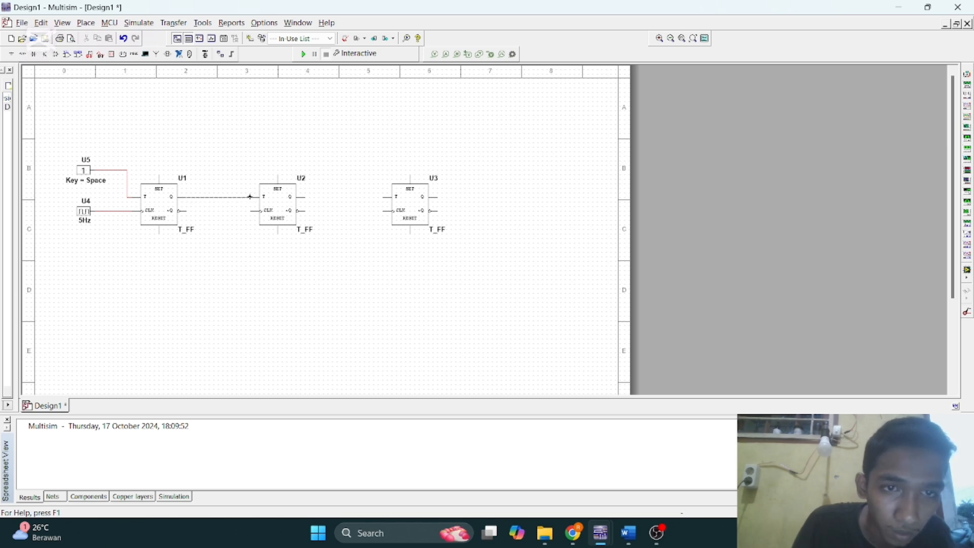
pyautogui.click(251, 197)
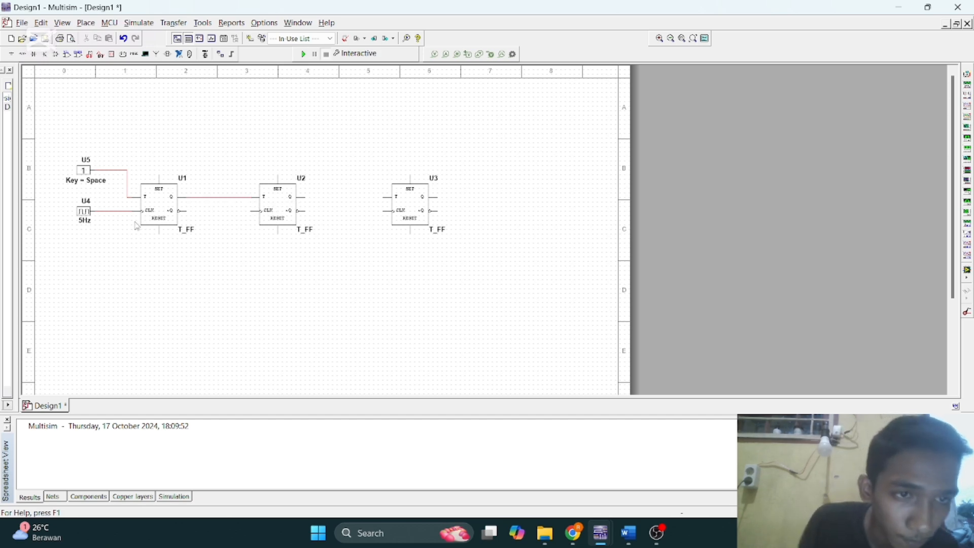
# - Wire the CLK inputs of the third and second flip-flops to the digital clock's line, routing the shared wire below the flip-flops
pyautogui.click(379, 212)
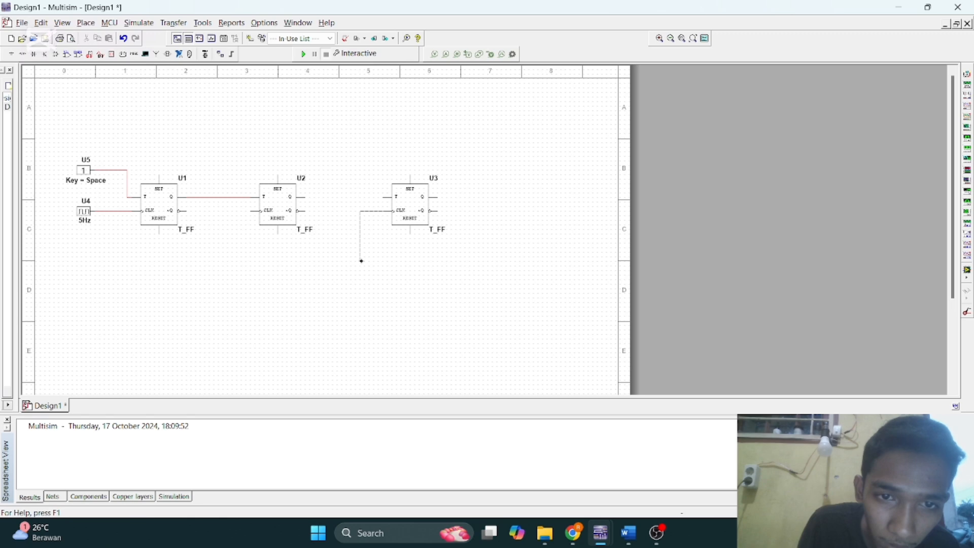
pyautogui.click(361, 261)
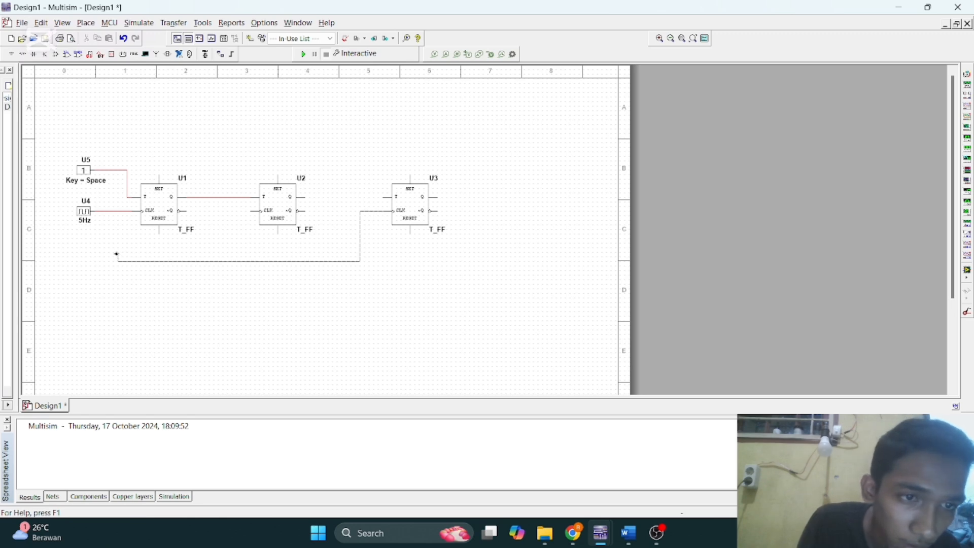
pyautogui.click(112, 212)
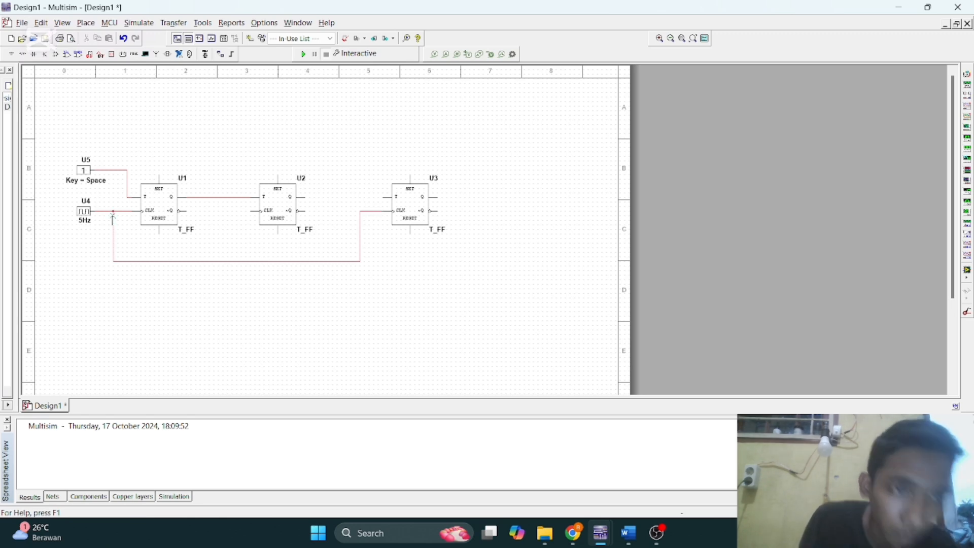
pyautogui.click(250, 210)
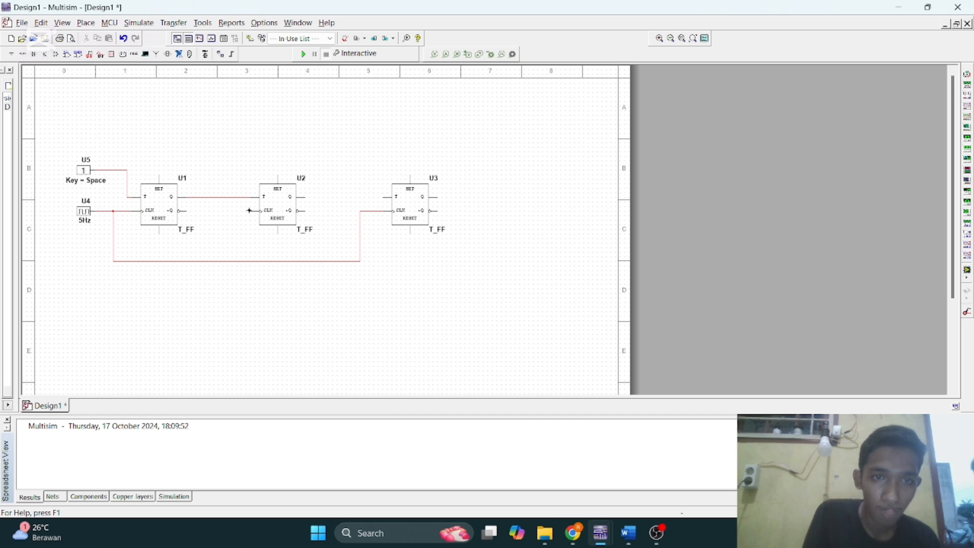
pyautogui.click(223, 261)
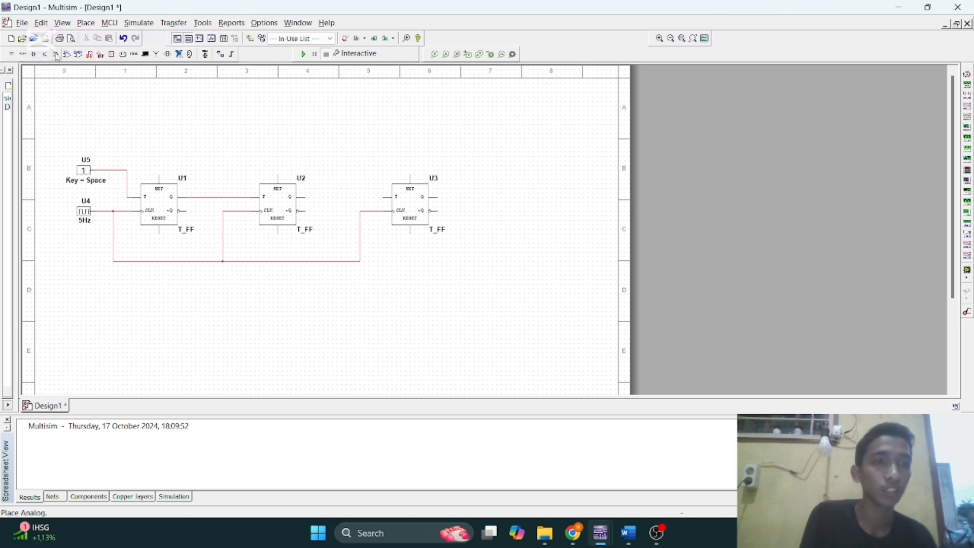
# - Place an AND2 gate from the miscellaneous digital TIL family above the gap between the second and third flip-flops
pyautogui.click(94, 57)
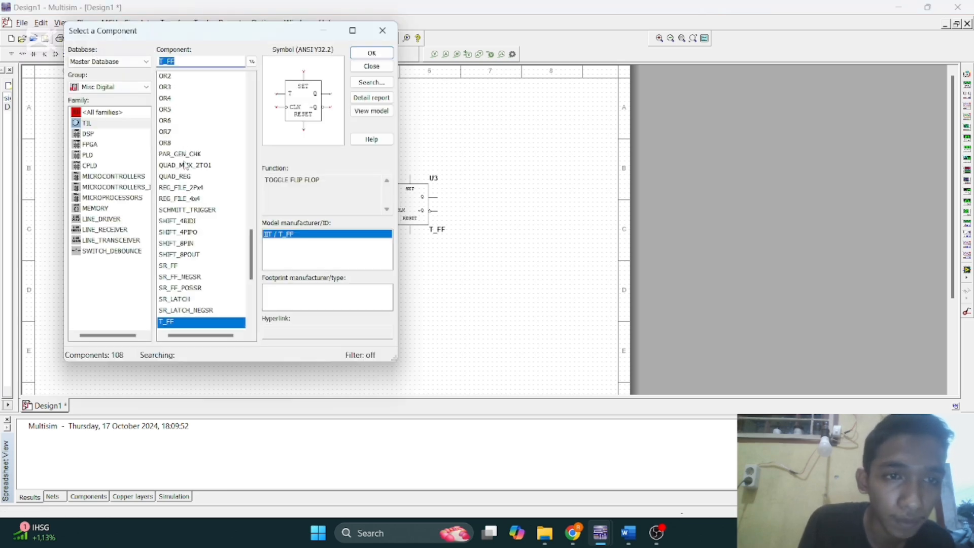
pyautogui.click(181, 79)
pyautogui.scroll(20, 181, 84)
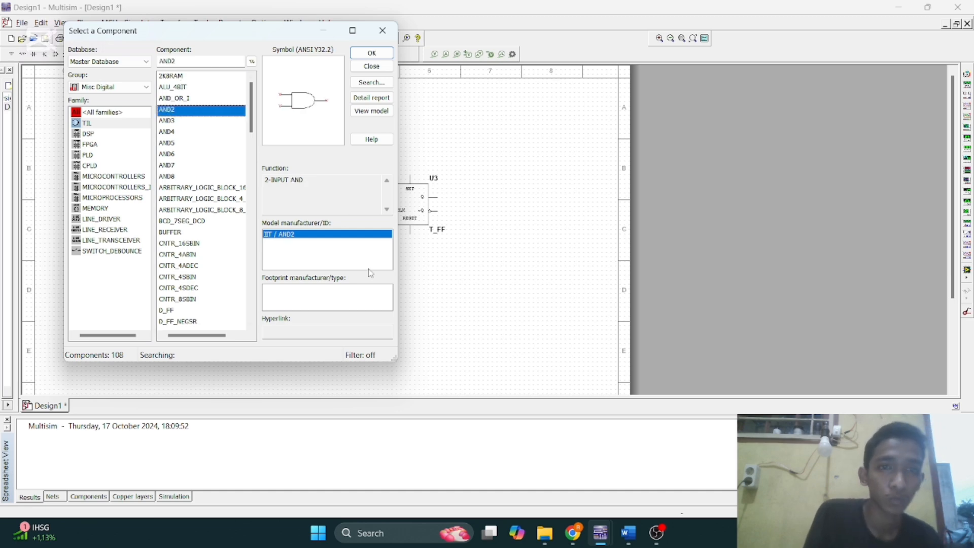
pyautogui.click(384, 55)
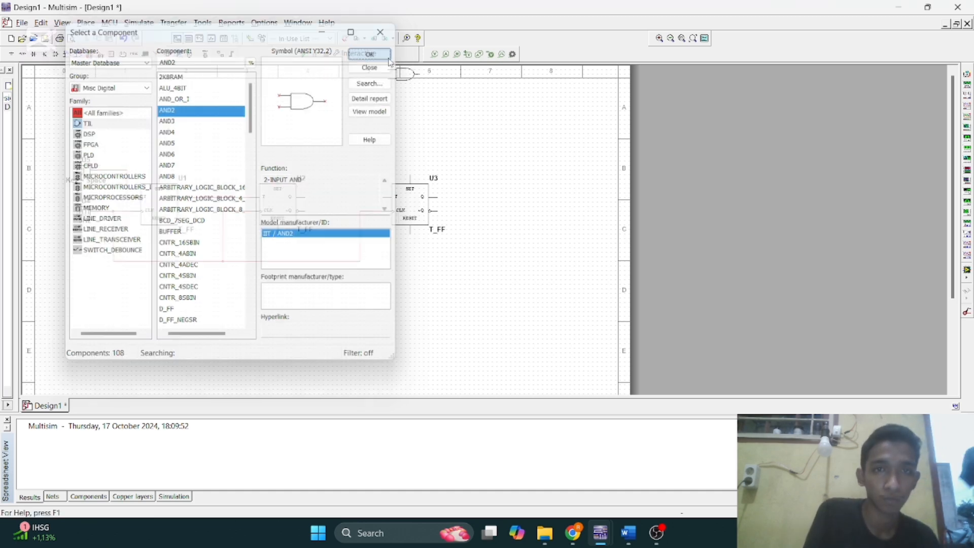
pyautogui.click(335, 160)
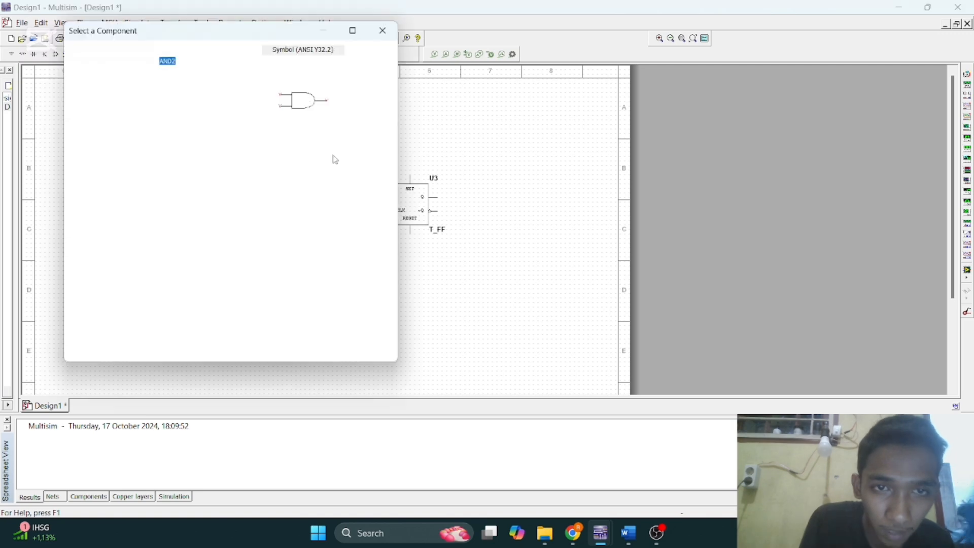
pyautogui.click(382, 31)
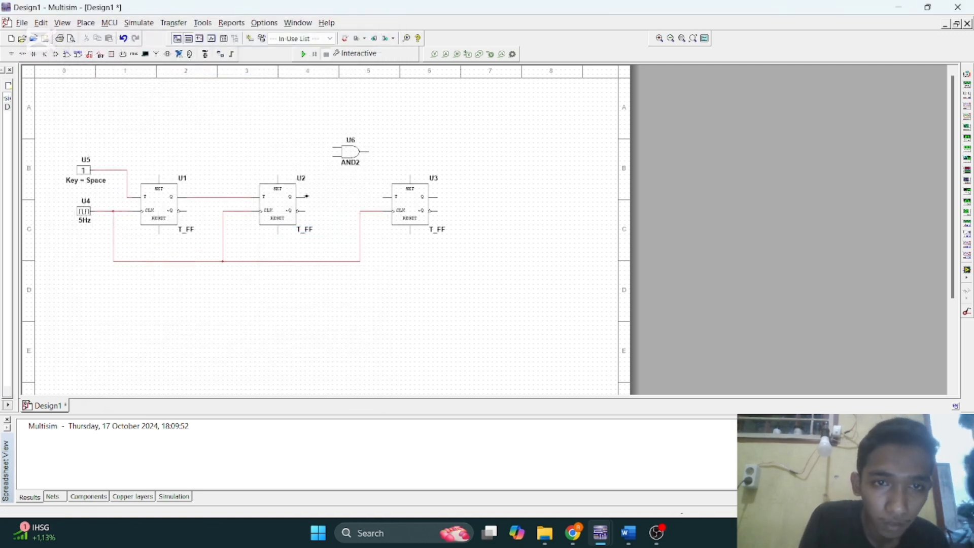
# - Wire the second flip-flop's Q output to the AND gate's lower input and the first flip-flop's Q line to its upper input
pyautogui.click(305, 197)
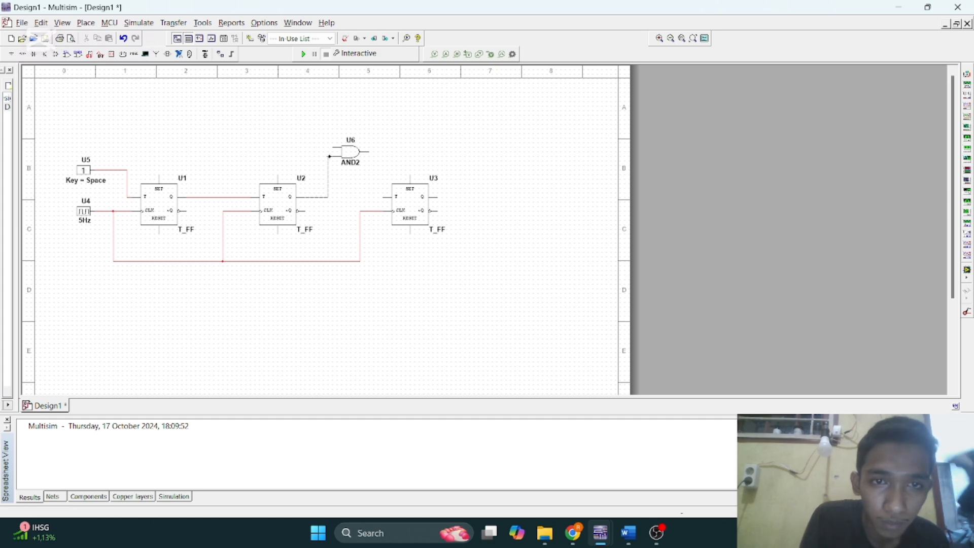
pyautogui.click(328, 156)
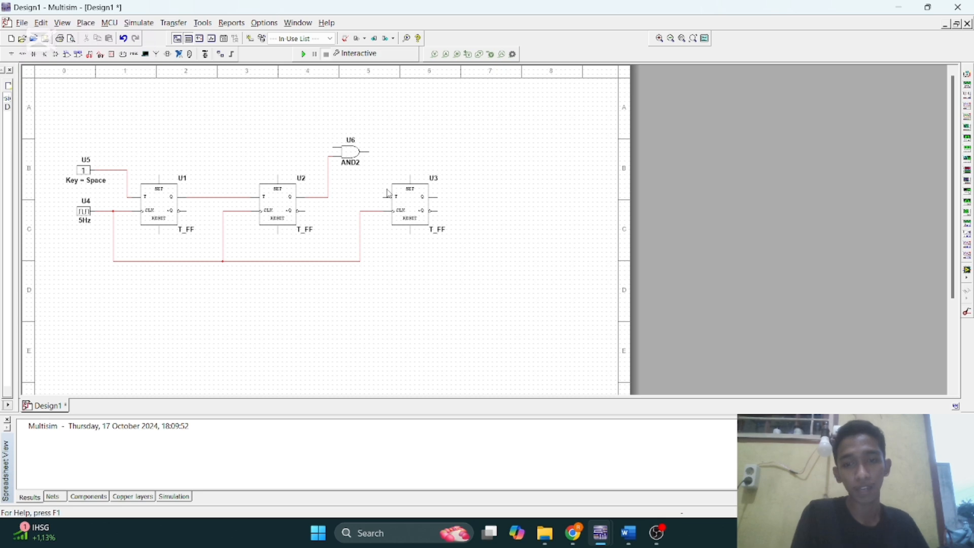
pyautogui.click(331, 147)
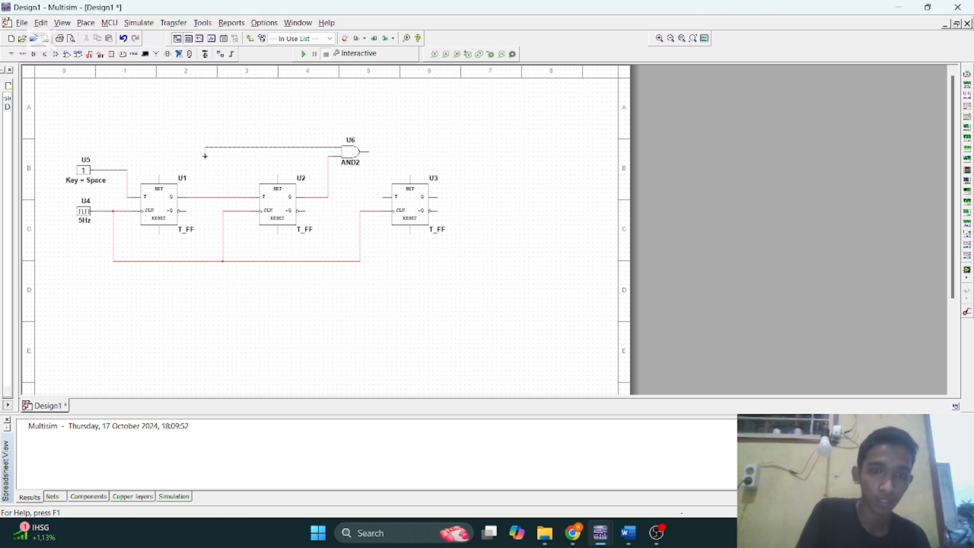
pyautogui.click(210, 197)
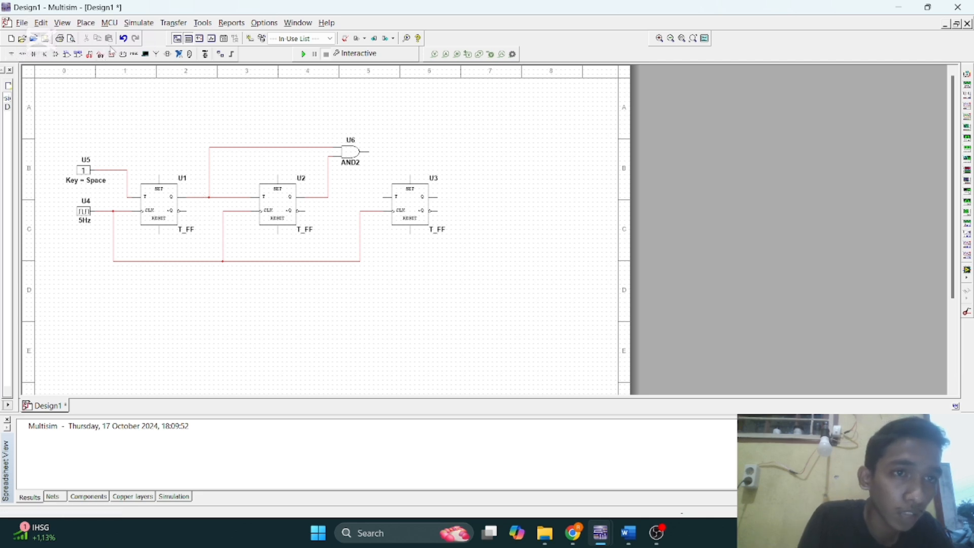
# - Place a PROBE_DIG_RED indicator below the clock wiring, between the first and second flip-flops
pyautogui.click(111, 53)
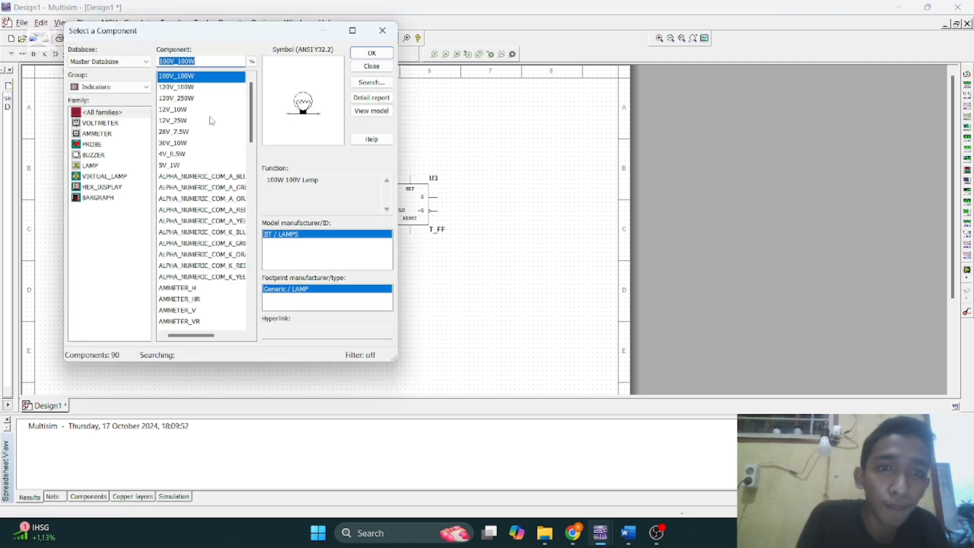
pyautogui.click(101, 147)
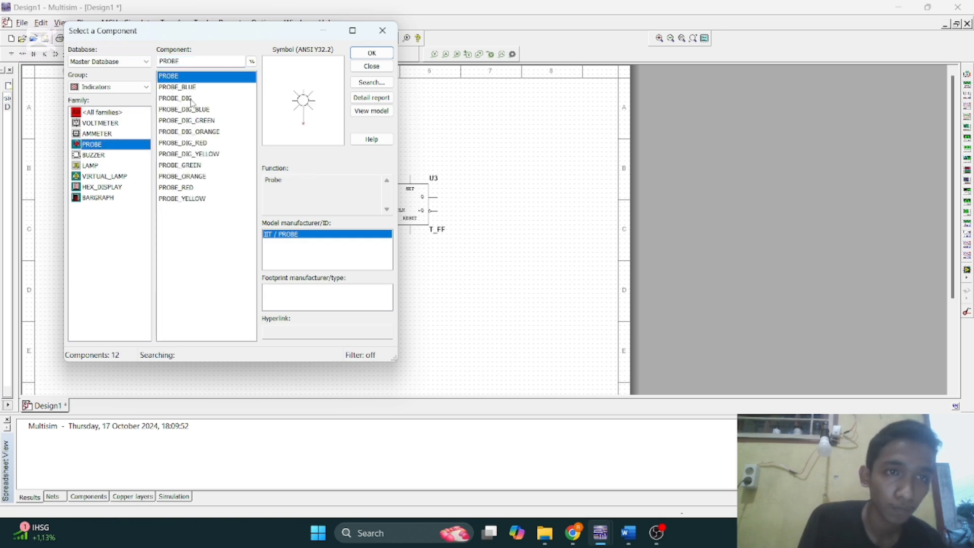
pyautogui.click(187, 133)
pyautogui.click(188, 111)
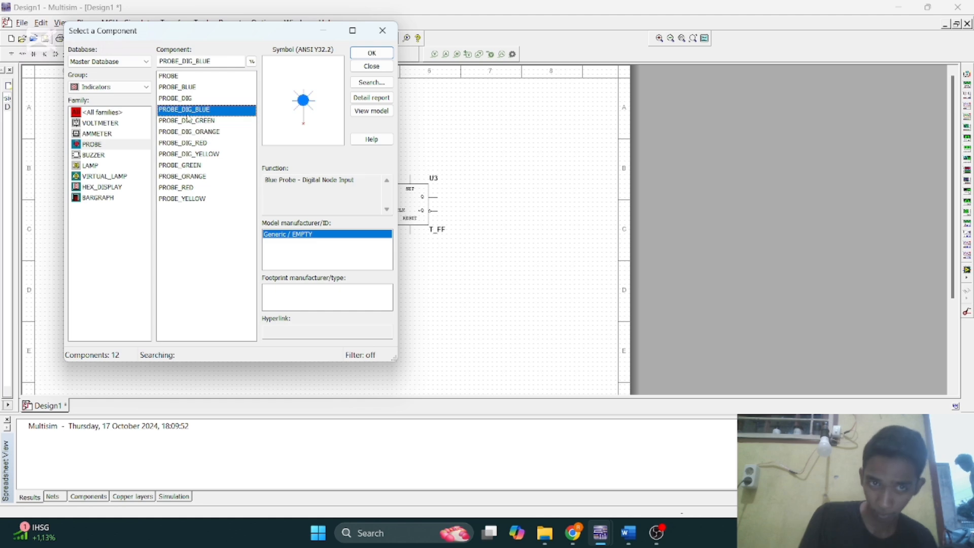
pyautogui.click(189, 121)
pyautogui.click(189, 132)
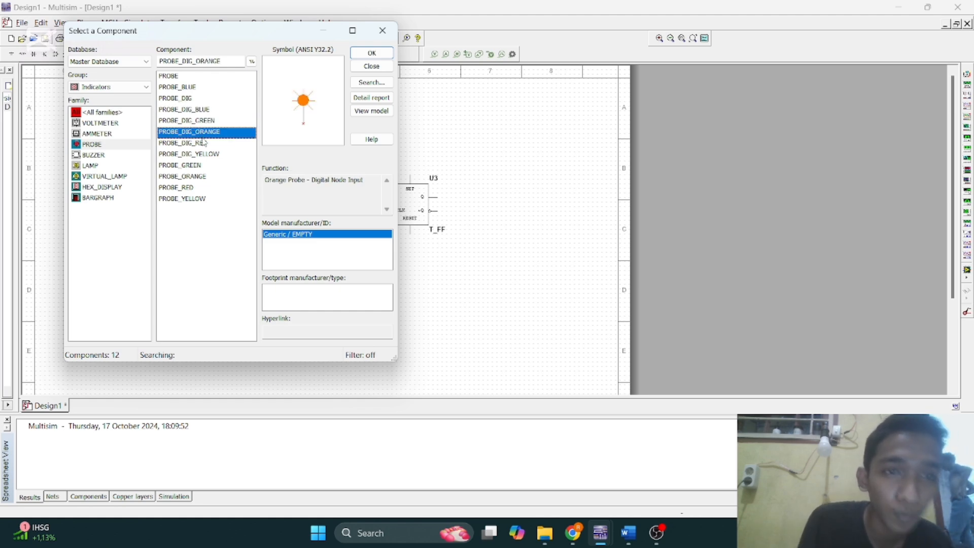
pyautogui.click(203, 143)
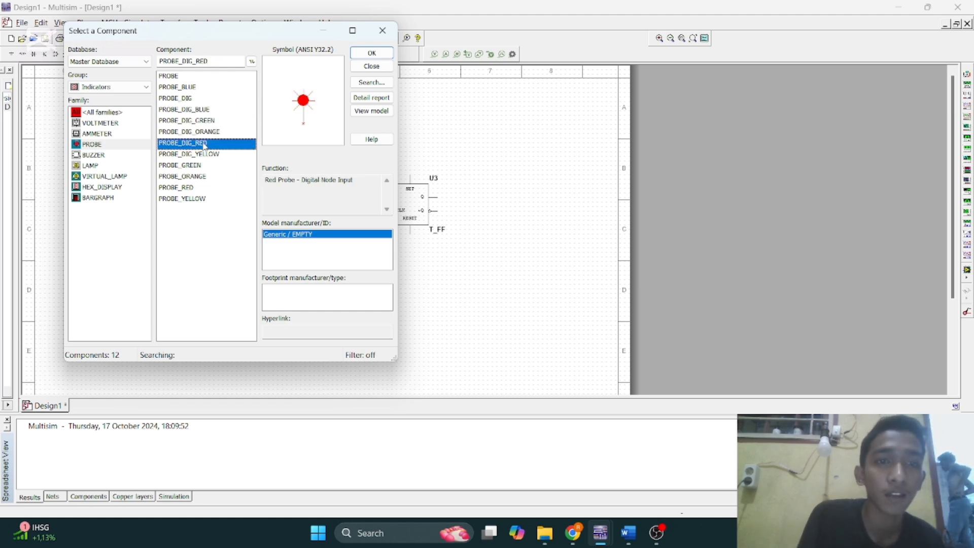
pyautogui.click(371, 53)
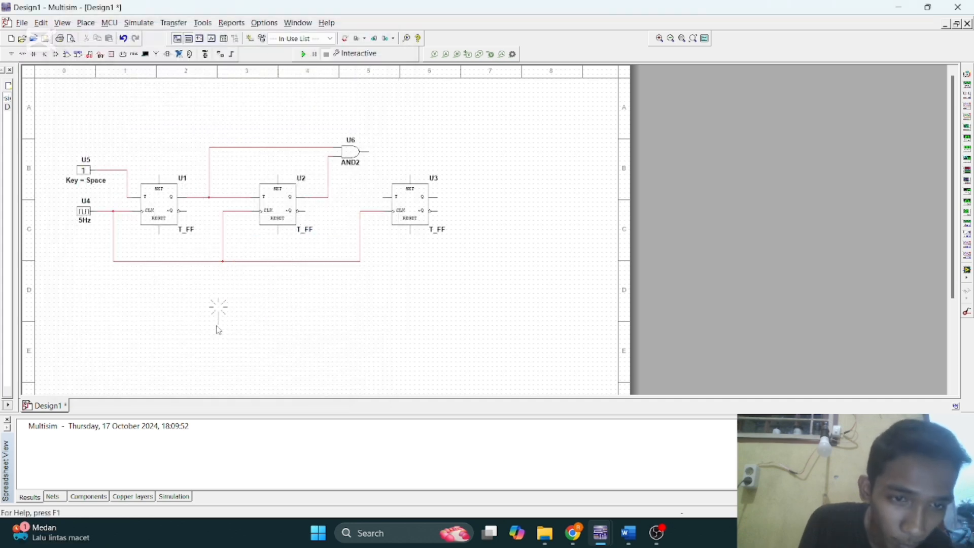
pyautogui.click(232, 327)
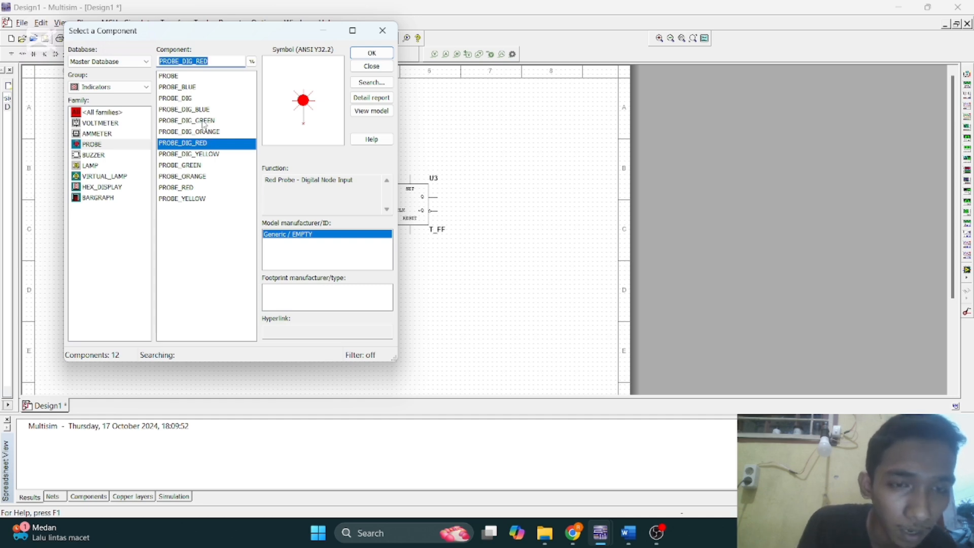
# - Place a PROBE_DIG_YELLOW and a PROBE_DIG_GREEN in a row to the right of the red probe and finish placing components
pyautogui.click(206, 153)
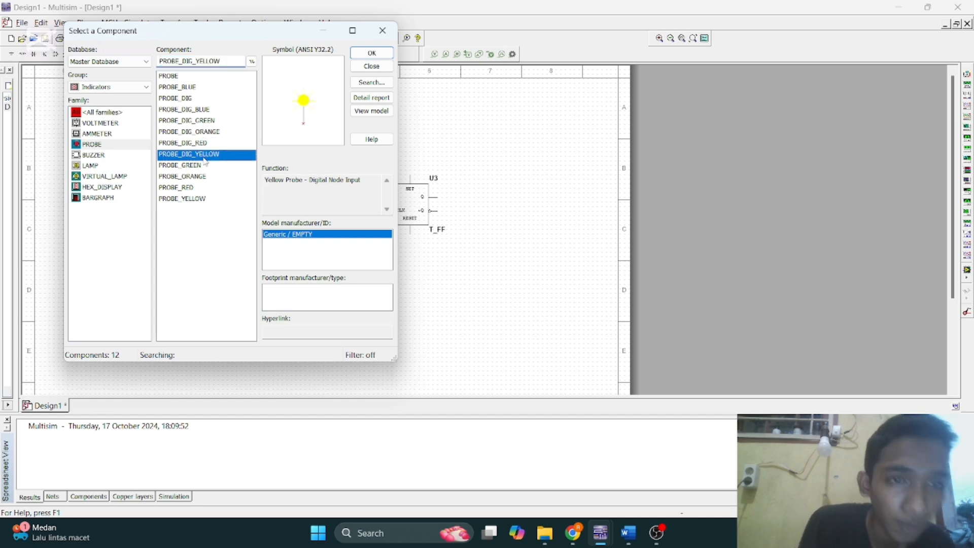
pyautogui.press('Return')
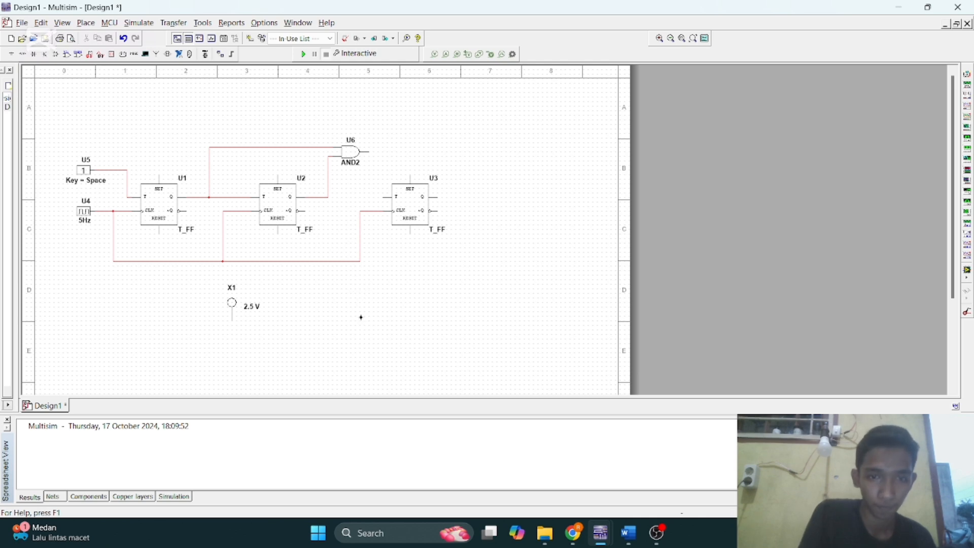
pyautogui.click(211, 123)
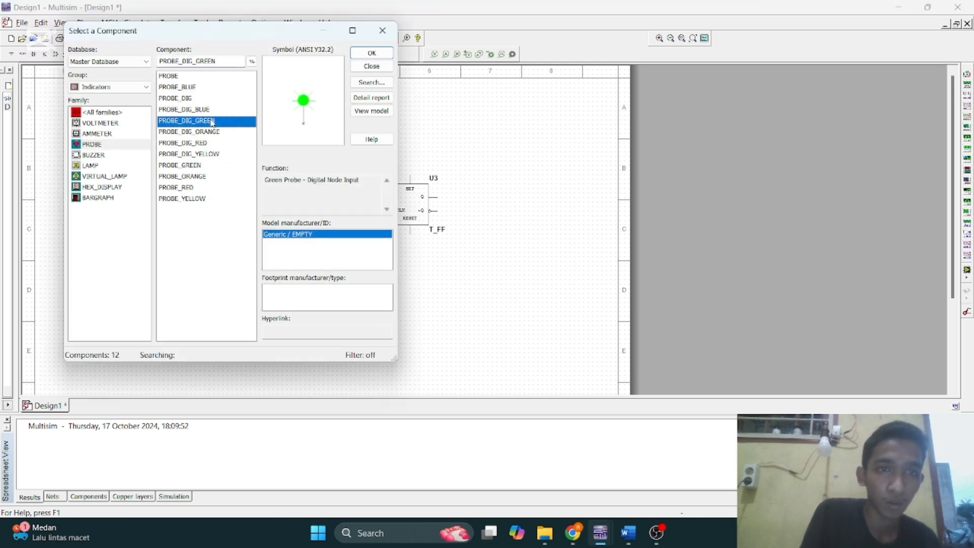
pyautogui.press('Return')
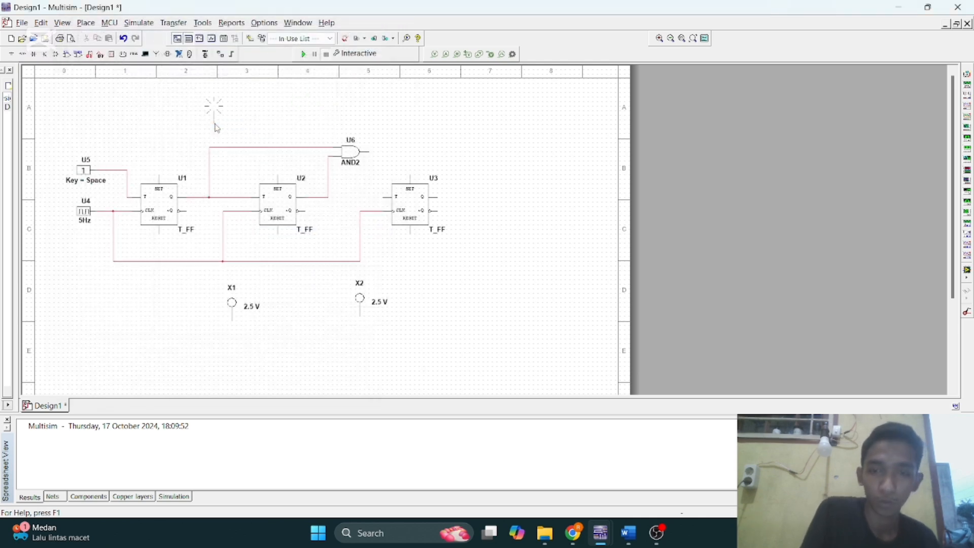
pyautogui.click(488, 319)
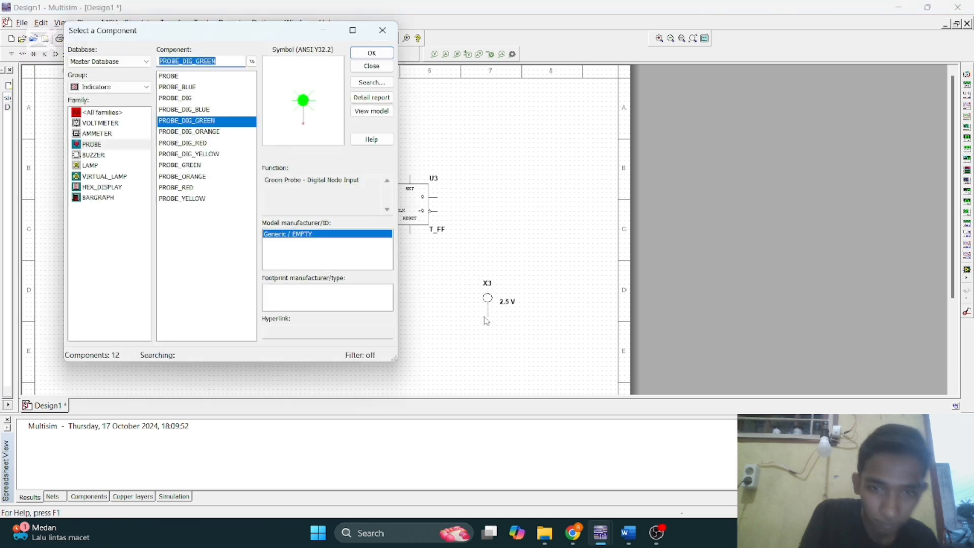
pyautogui.click(381, 31)
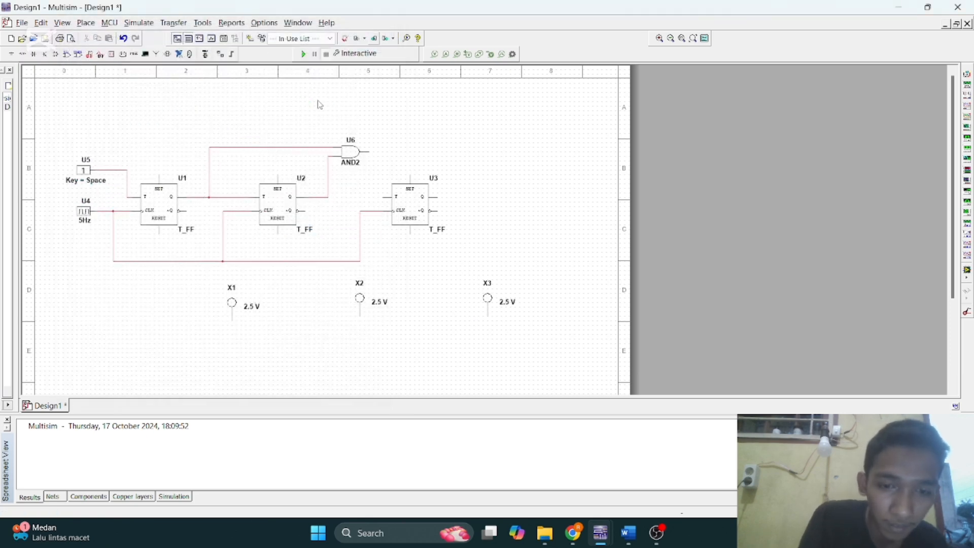
# - Wire the red, yellow and green probes to the Q outputs of U1, U2 and U3, and the AND gate's output to U3's T input
pyautogui.click(232, 320)
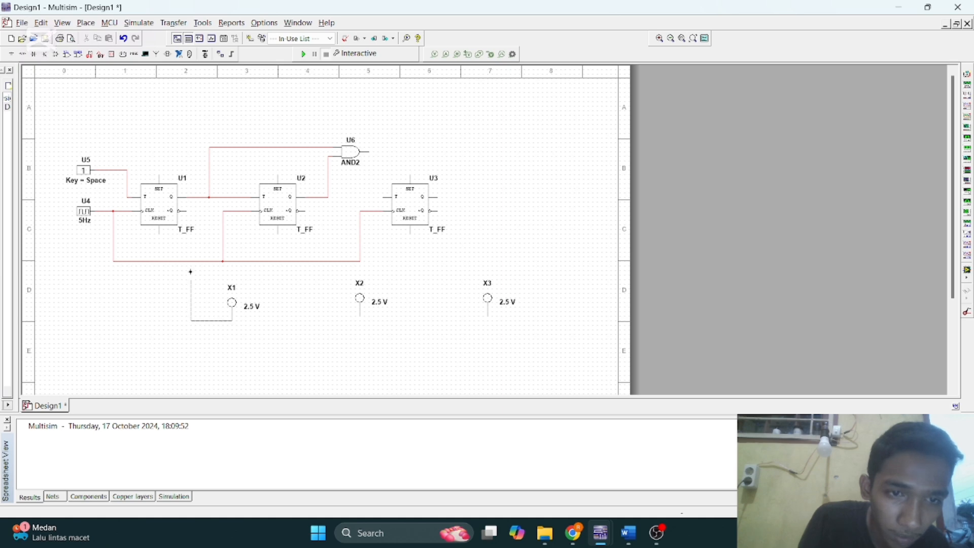
pyautogui.click(210, 198)
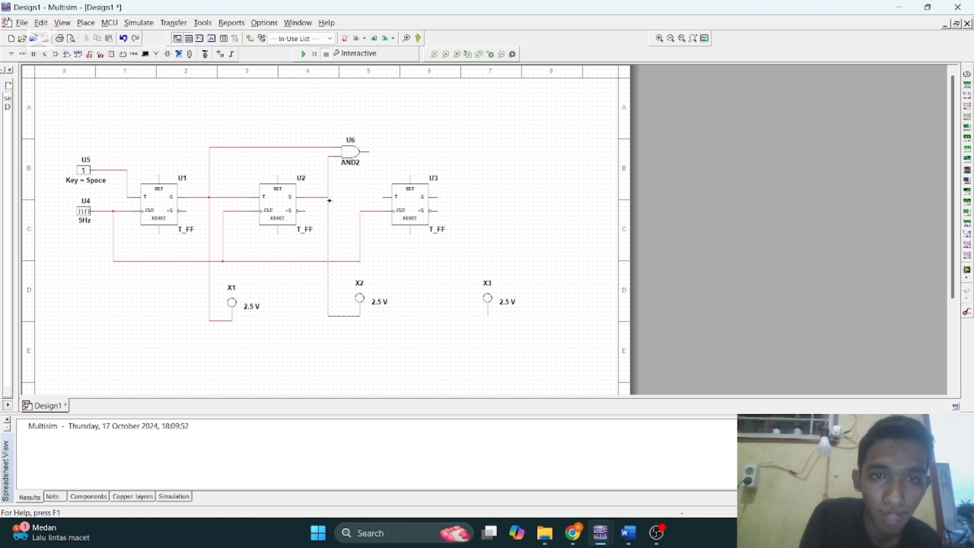
pyautogui.click(329, 196)
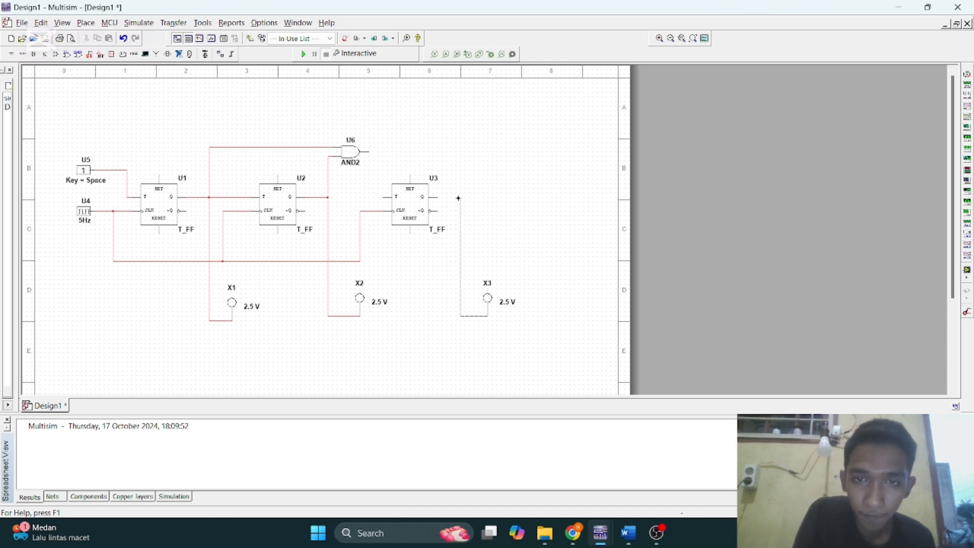
pyautogui.click(436, 197)
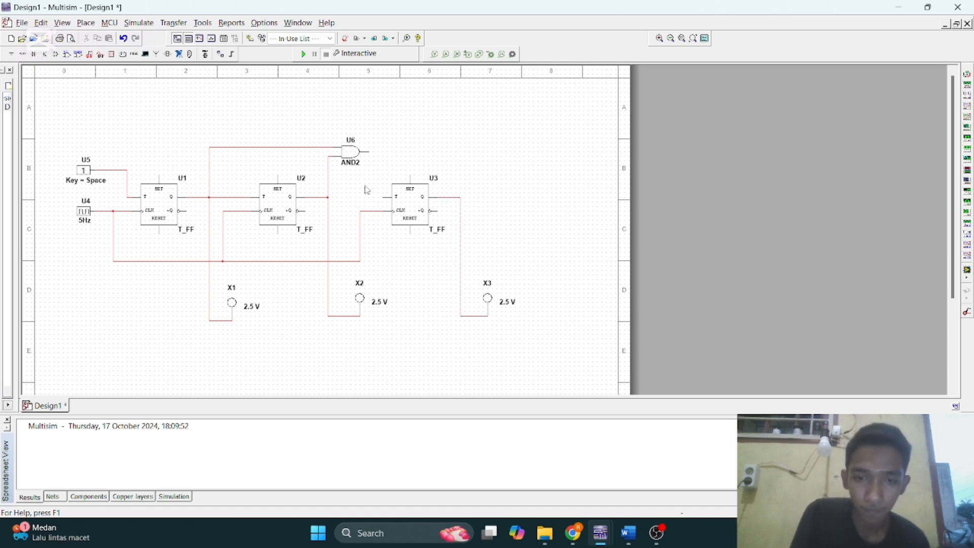
pyautogui.click(368, 153)
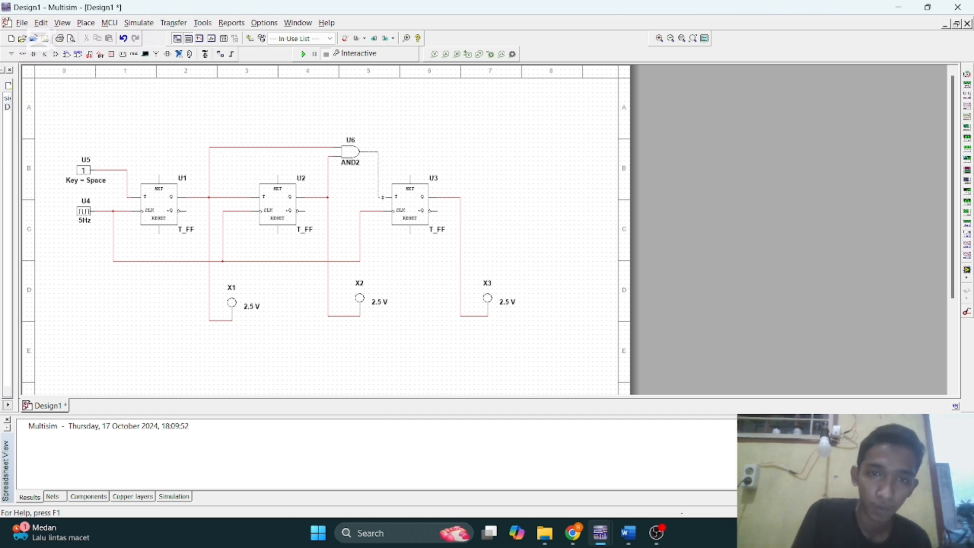
pyautogui.click(379, 198)
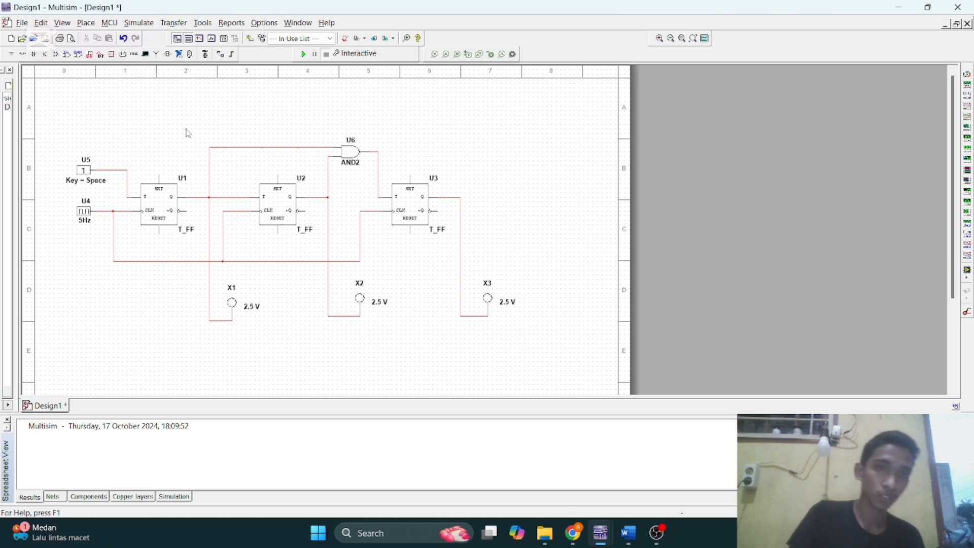
# - Place a DCD_HEX_DIG_BLUE seven-segment display to the right of the third flip-flop and finish placing components
pyautogui.click(112, 55)
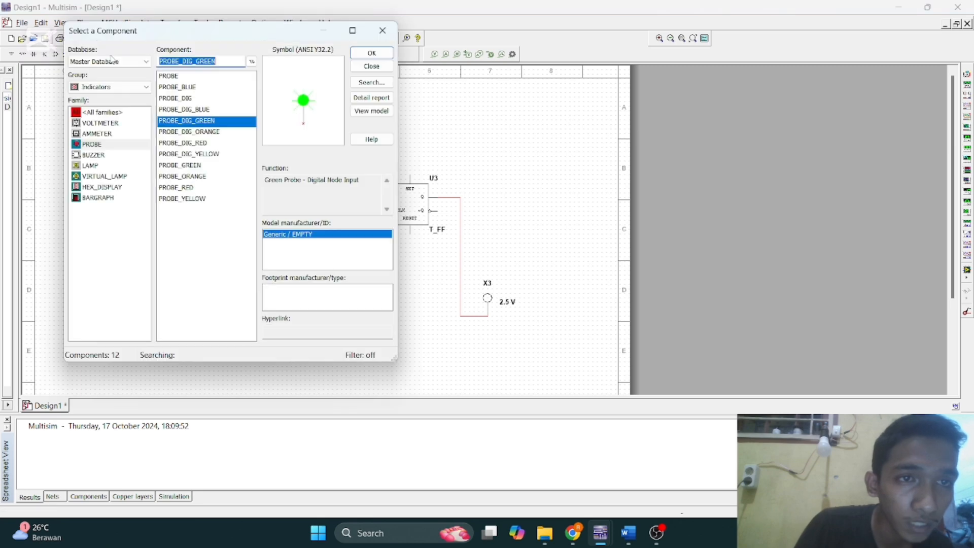
pyautogui.click(109, 187)
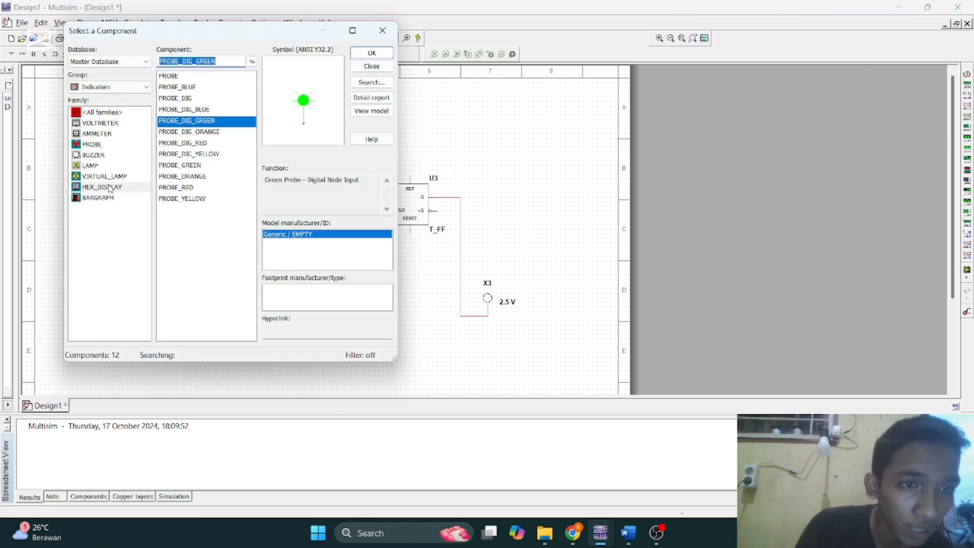
pyautogui.click(201, 222)
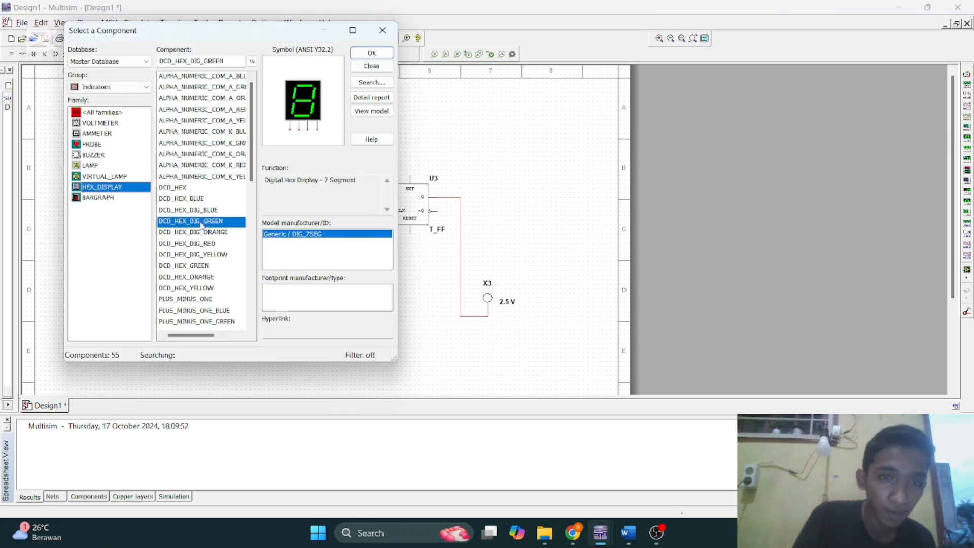
pyautogui.click(203, 210)
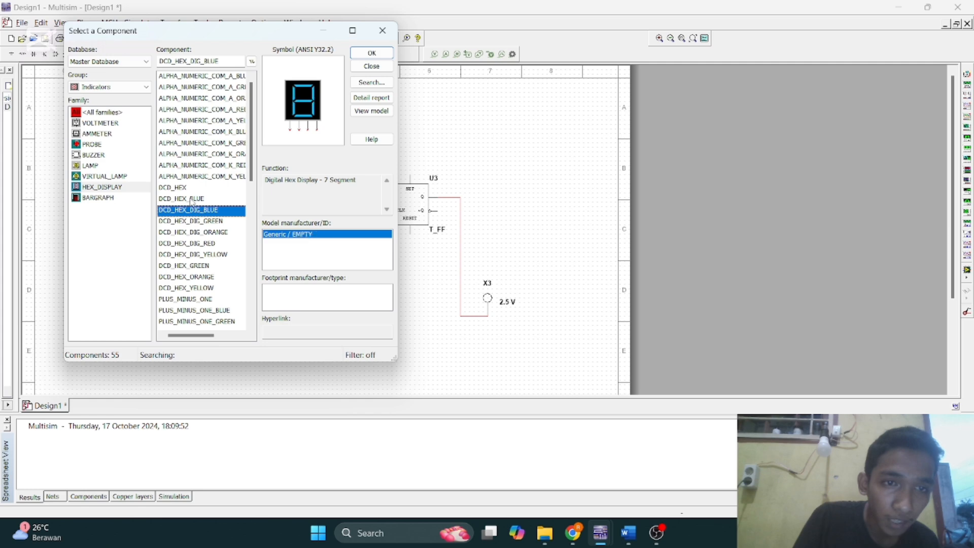
pyautogui.click(192, 199)
pyautogui.click(191, 211)
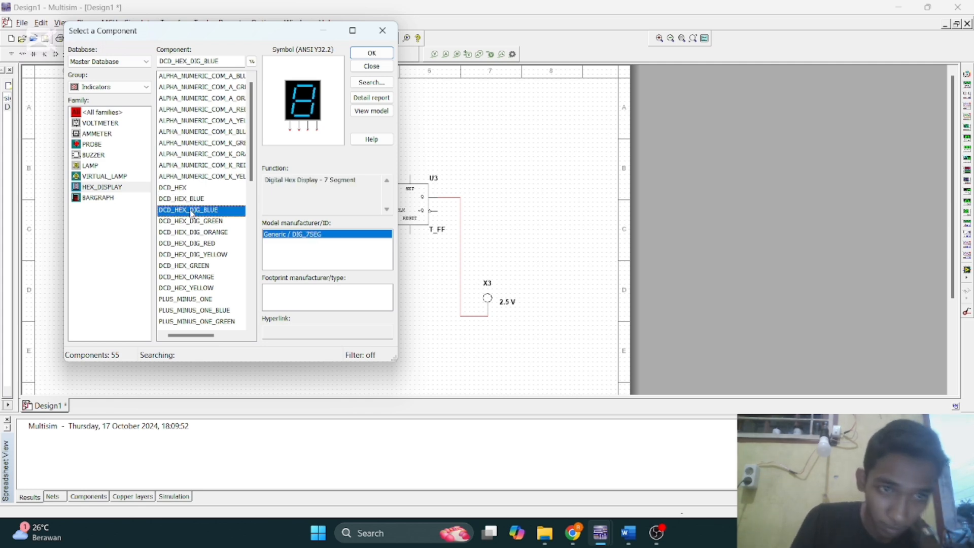
pyautogui.click(371, 53)
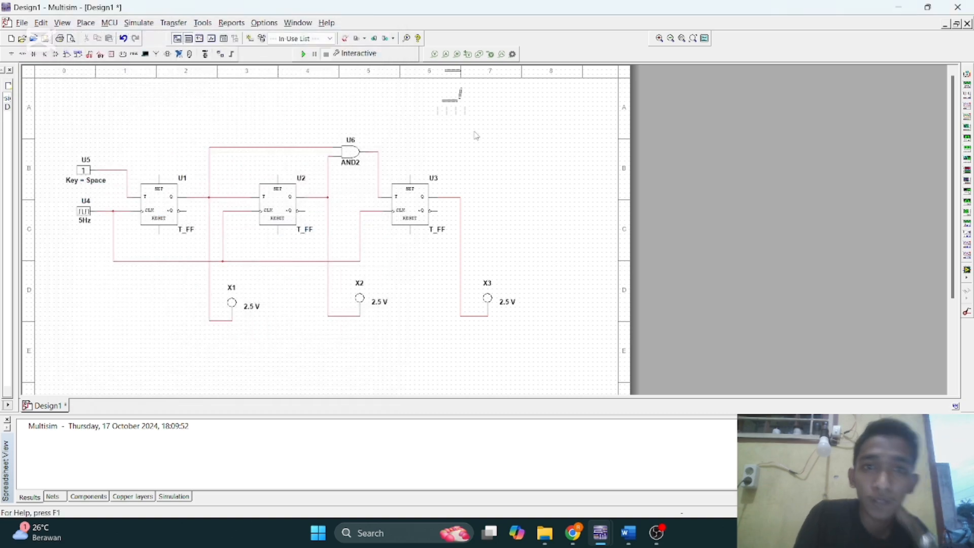
pyautogui.click(523, 210)
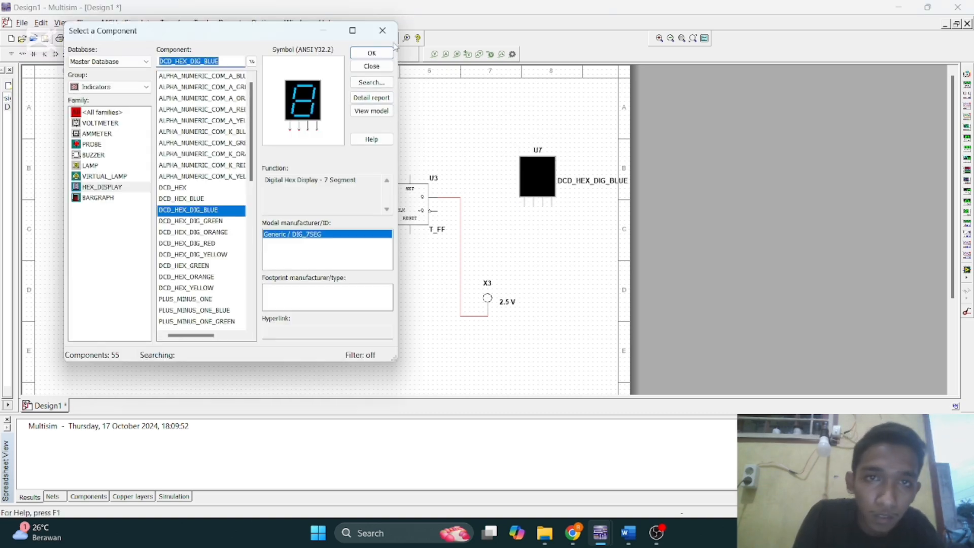
pyautogui.click(382, 30)
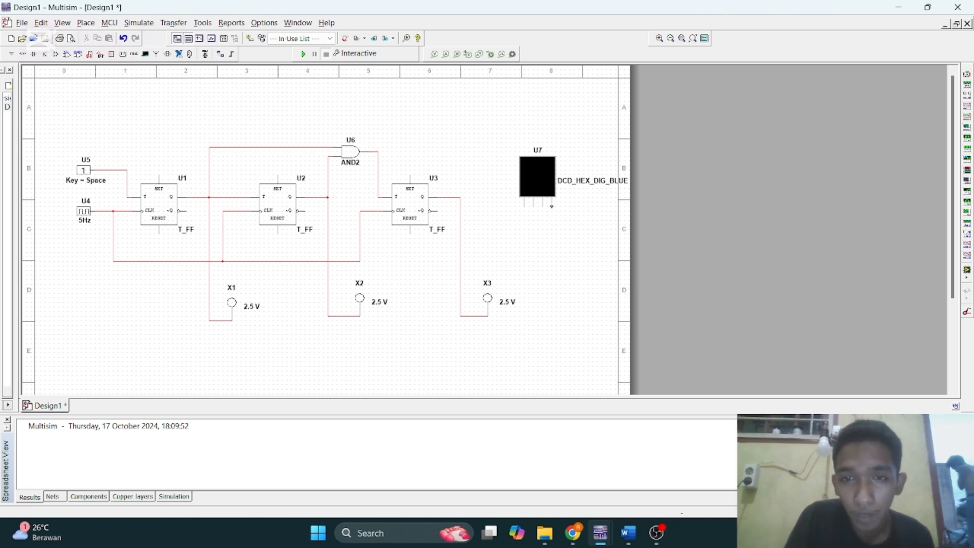
# - Wire the hex display's three rightmost pins, from right to left, to the Q output lines of U1, U2 and U3
pyautogui.click(552, 205)
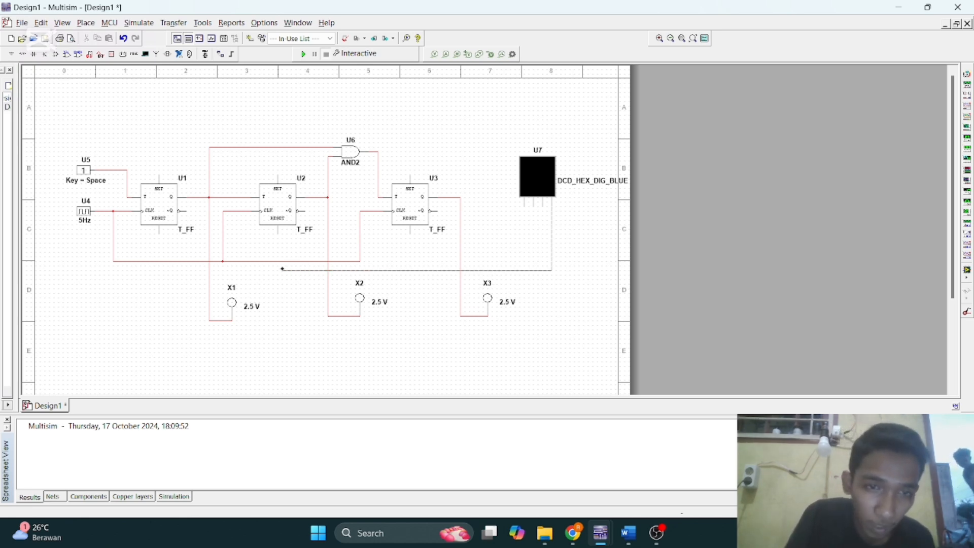
pyautogui.click(209, 265)
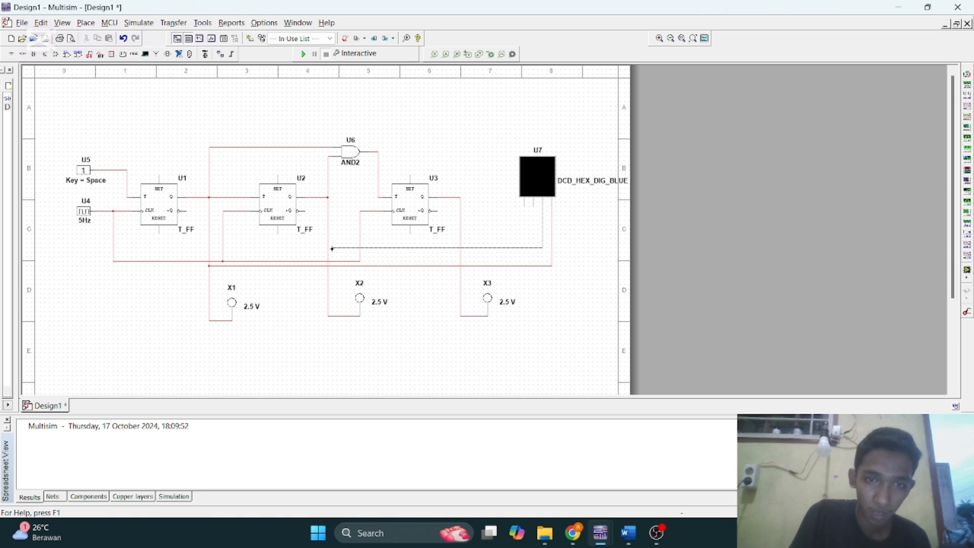
pyautogui.click(328, 247)
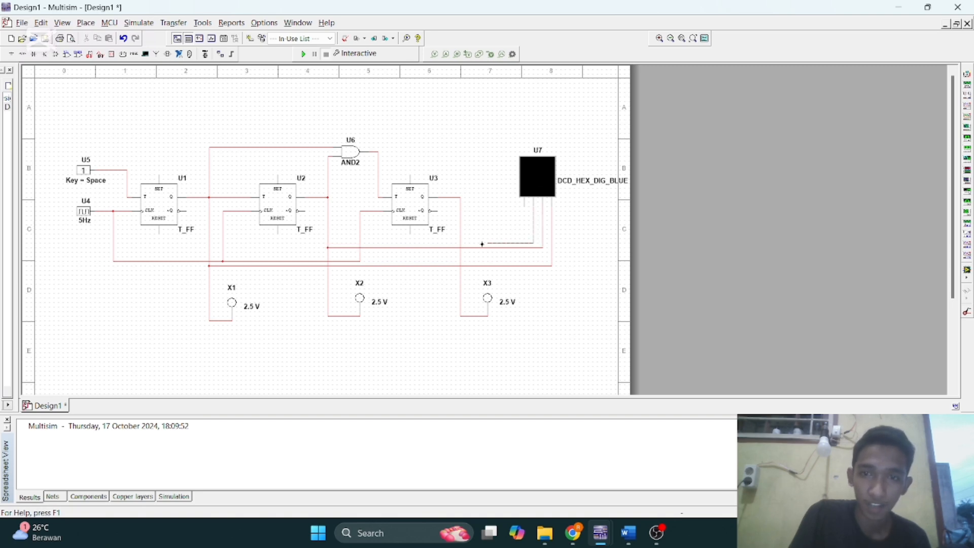
pyautogui.click(459, 238)
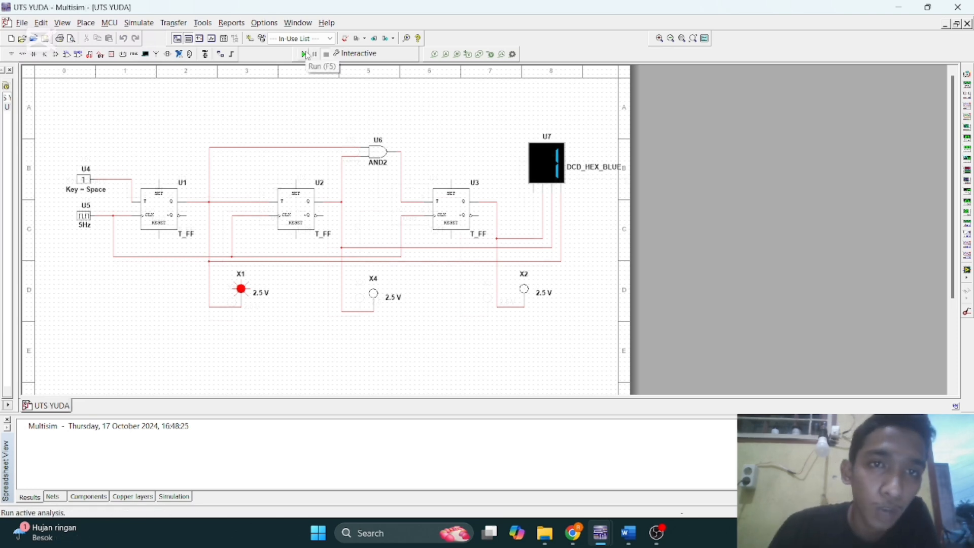
# - Run the UTS YUDA counter simulation and set the digital clock U5's frequency to 2 Hz
pyautogui.click(304, 54)
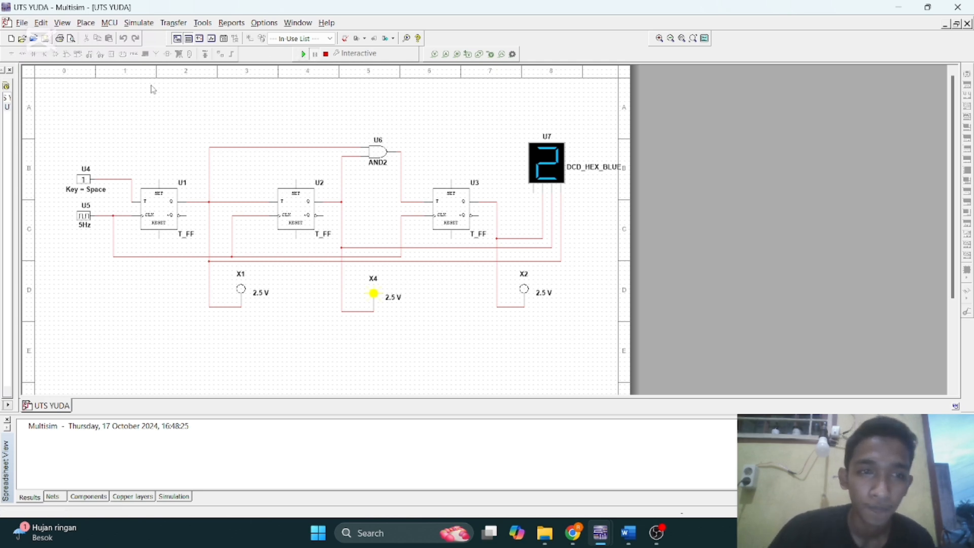
pyautogui.doubleClick(90, 228)
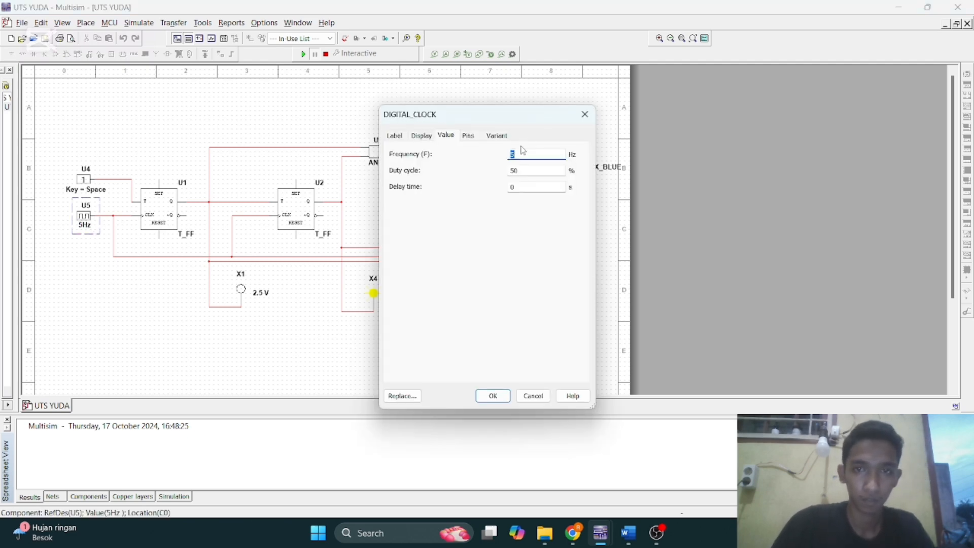
pyautogui.press('BackSpace')
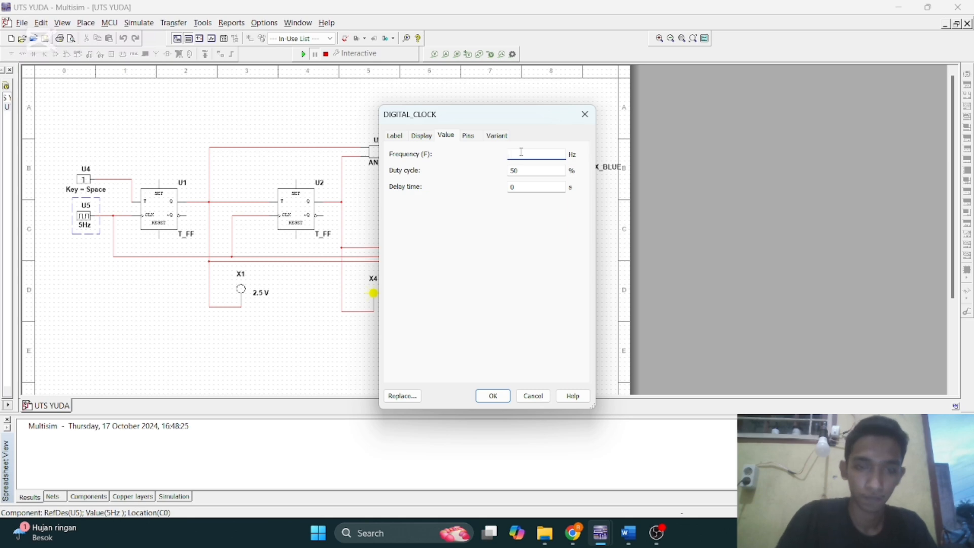
pyautogui.press('Return')
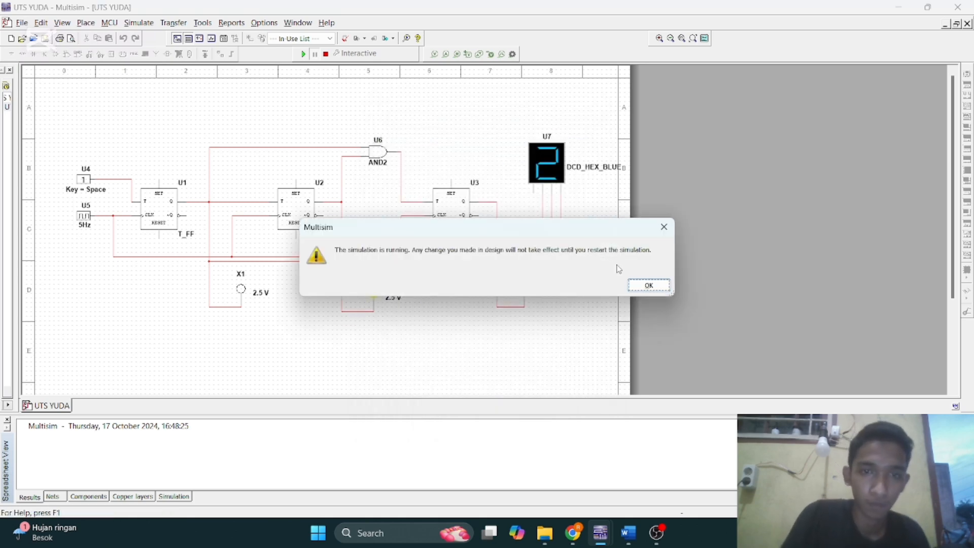
pyautogui.click(658, 286)
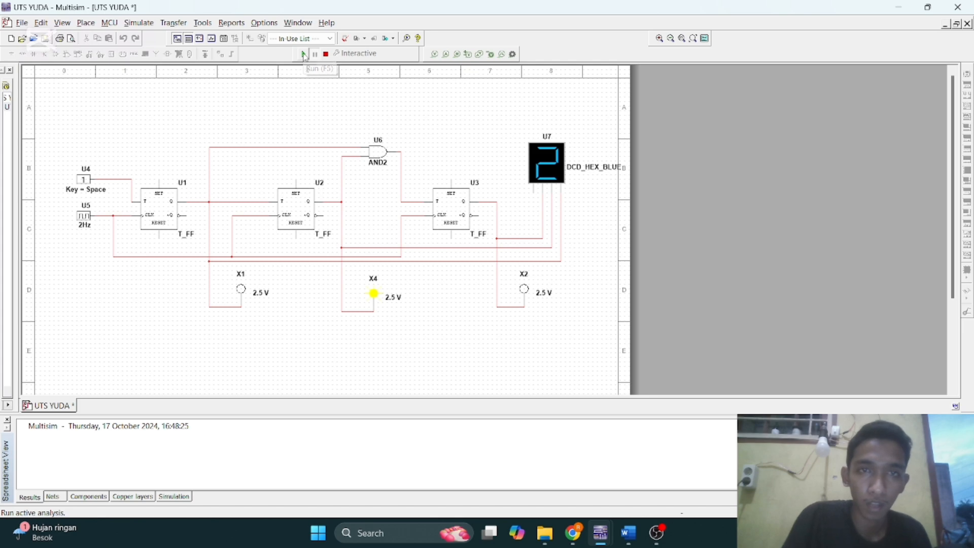
# - Run the simulation with the new clock frequency to examine the counting sequence, pausing and resuming it once before stopping
pyautogui.click(304, 55)
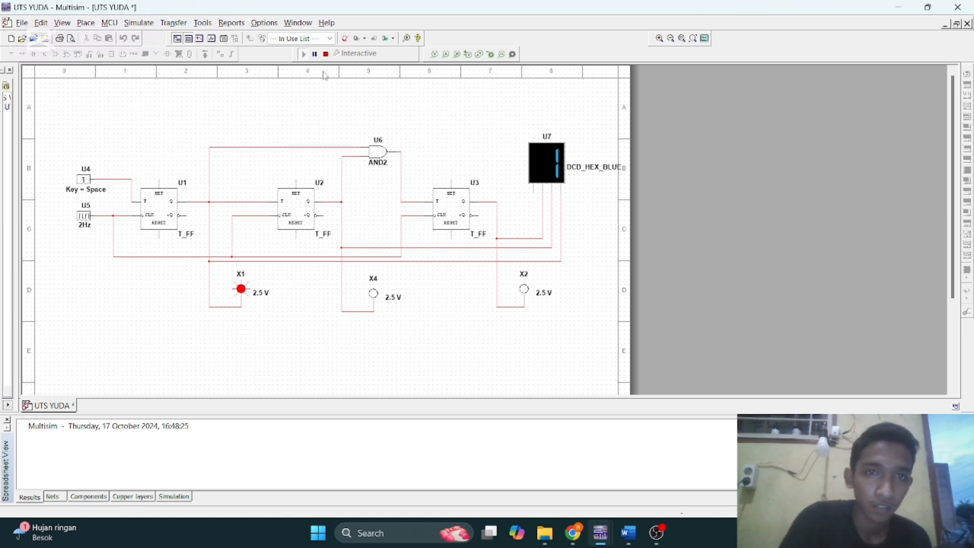
pyautogui.click(315, 54)
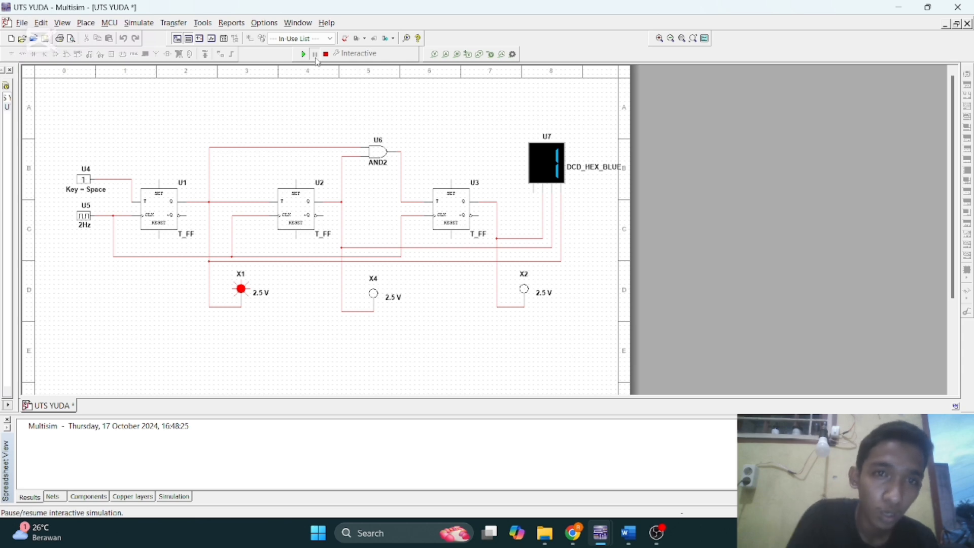
pyautogui.click(307, 58)
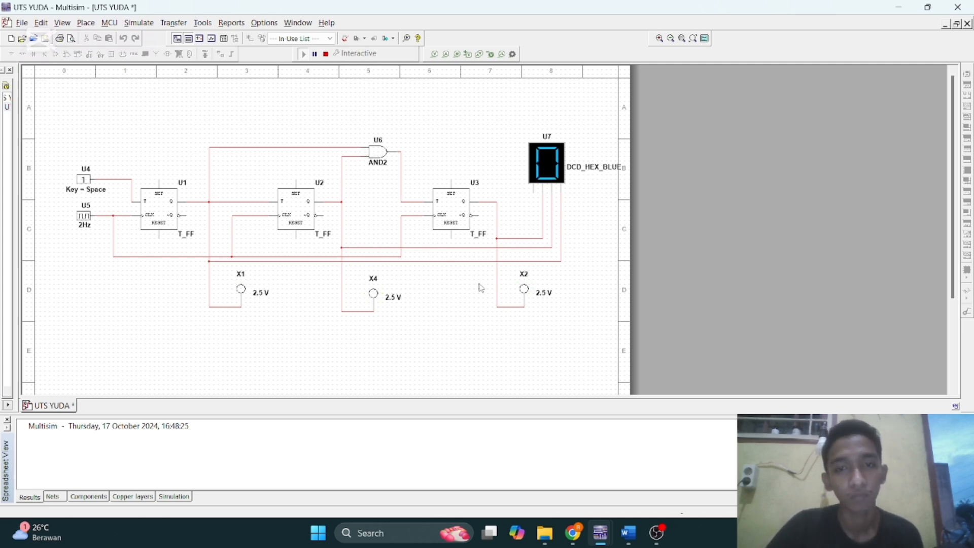
pyautogui.click(325, 54)
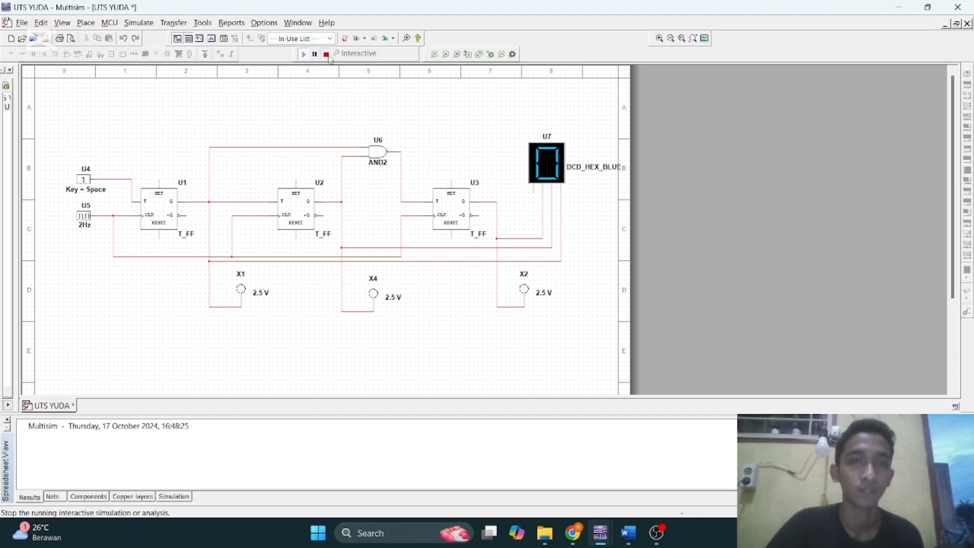